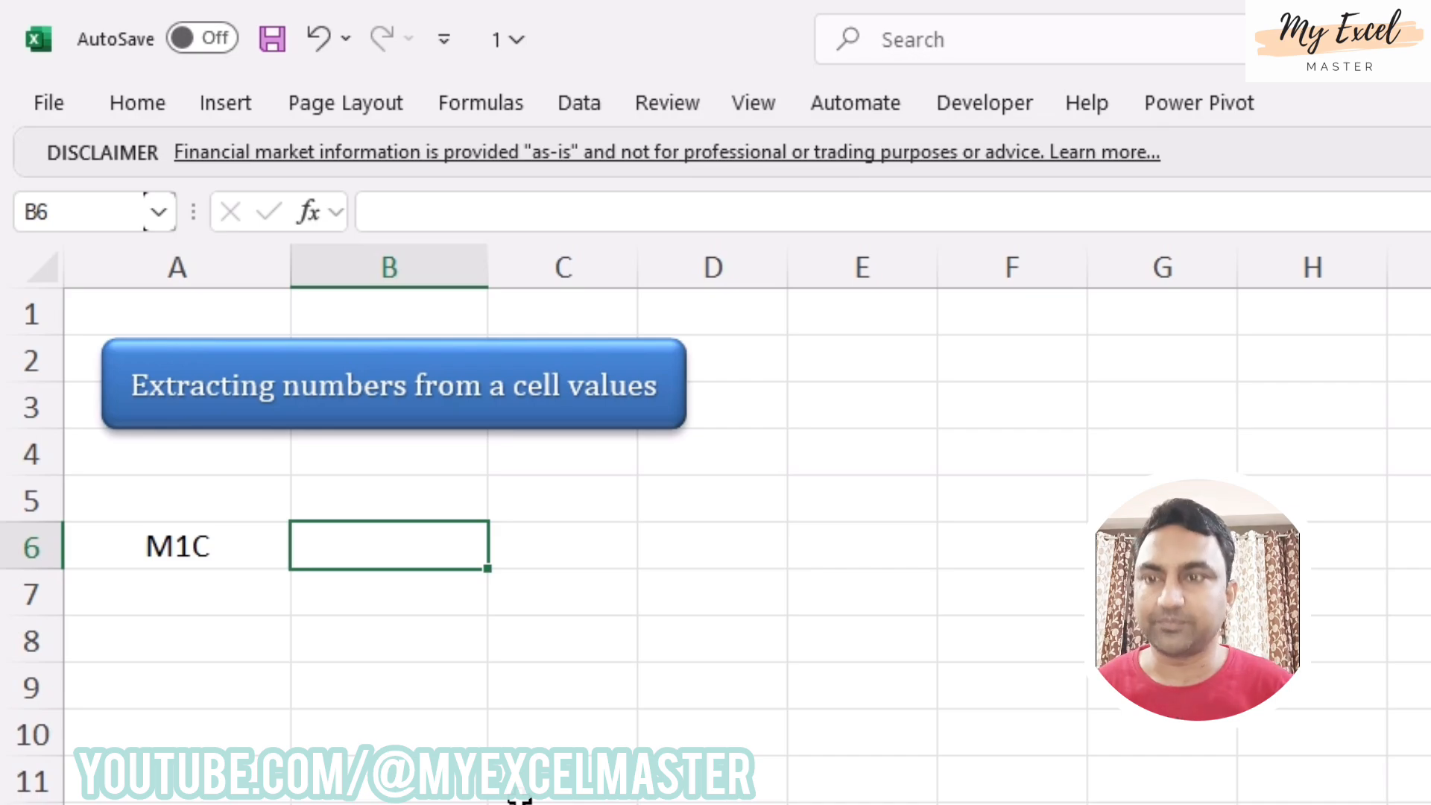
- Enter the formula =MID($A$6,1,1) in cell B6 to extract the first character of A6
type("=")
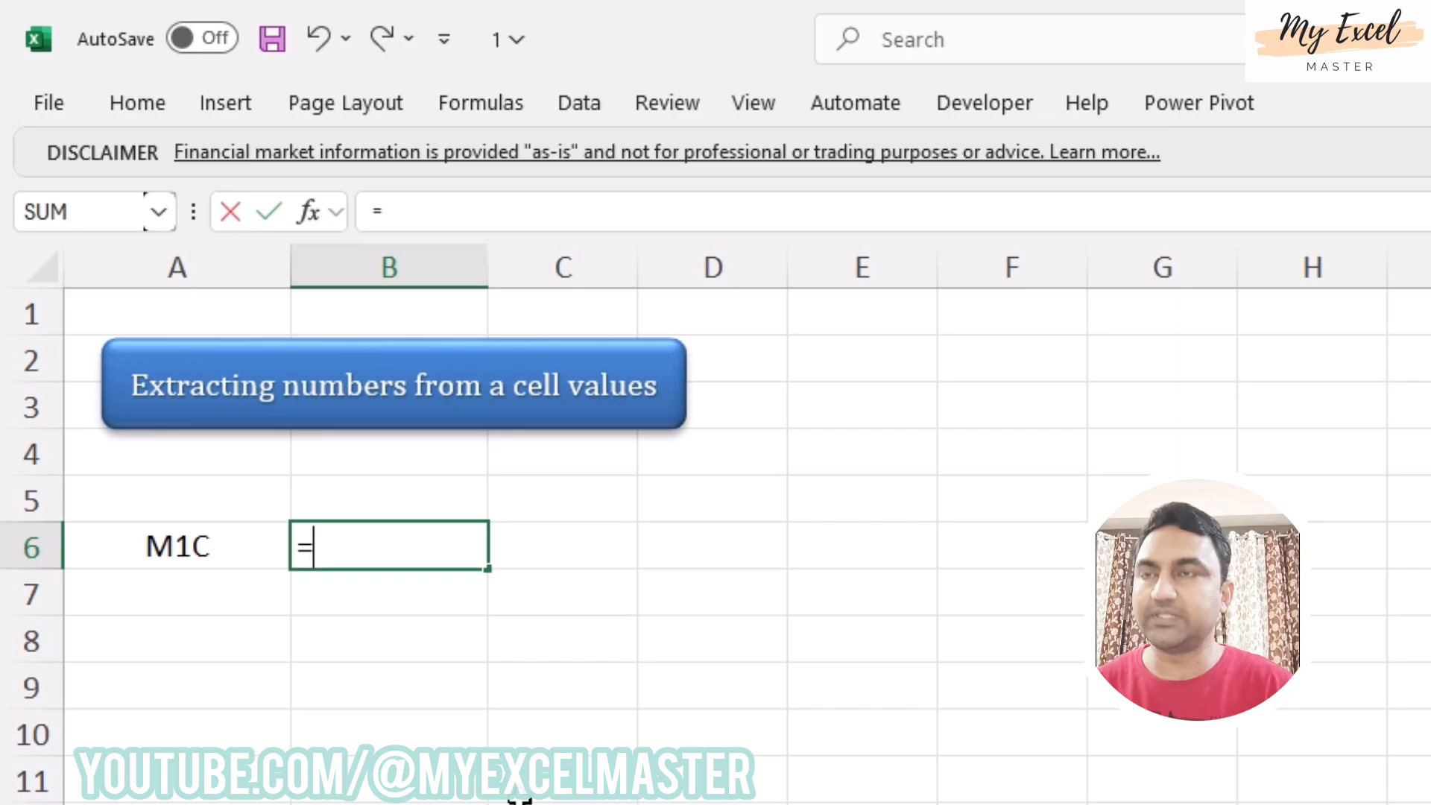
type("MID(")
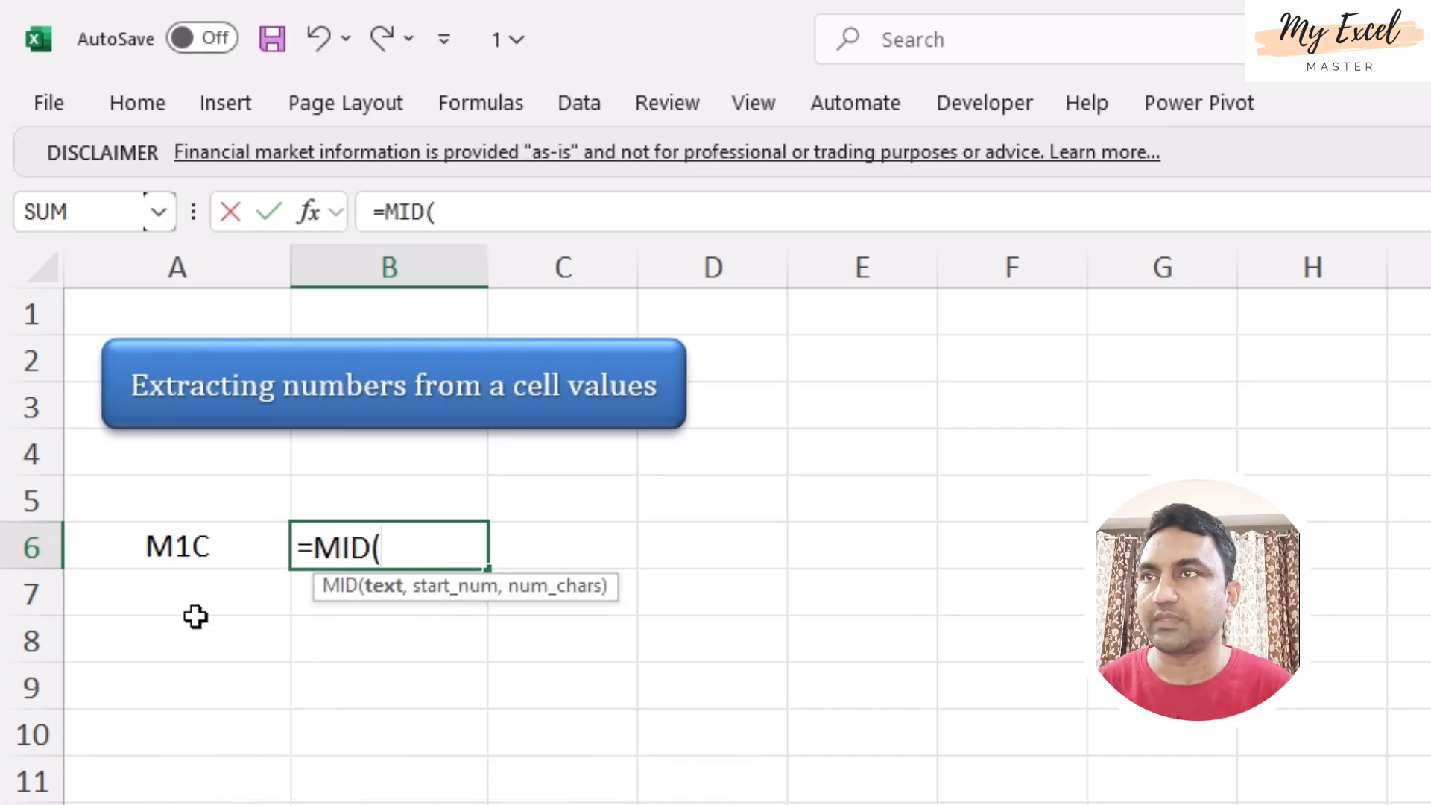
left_click(200, 550)
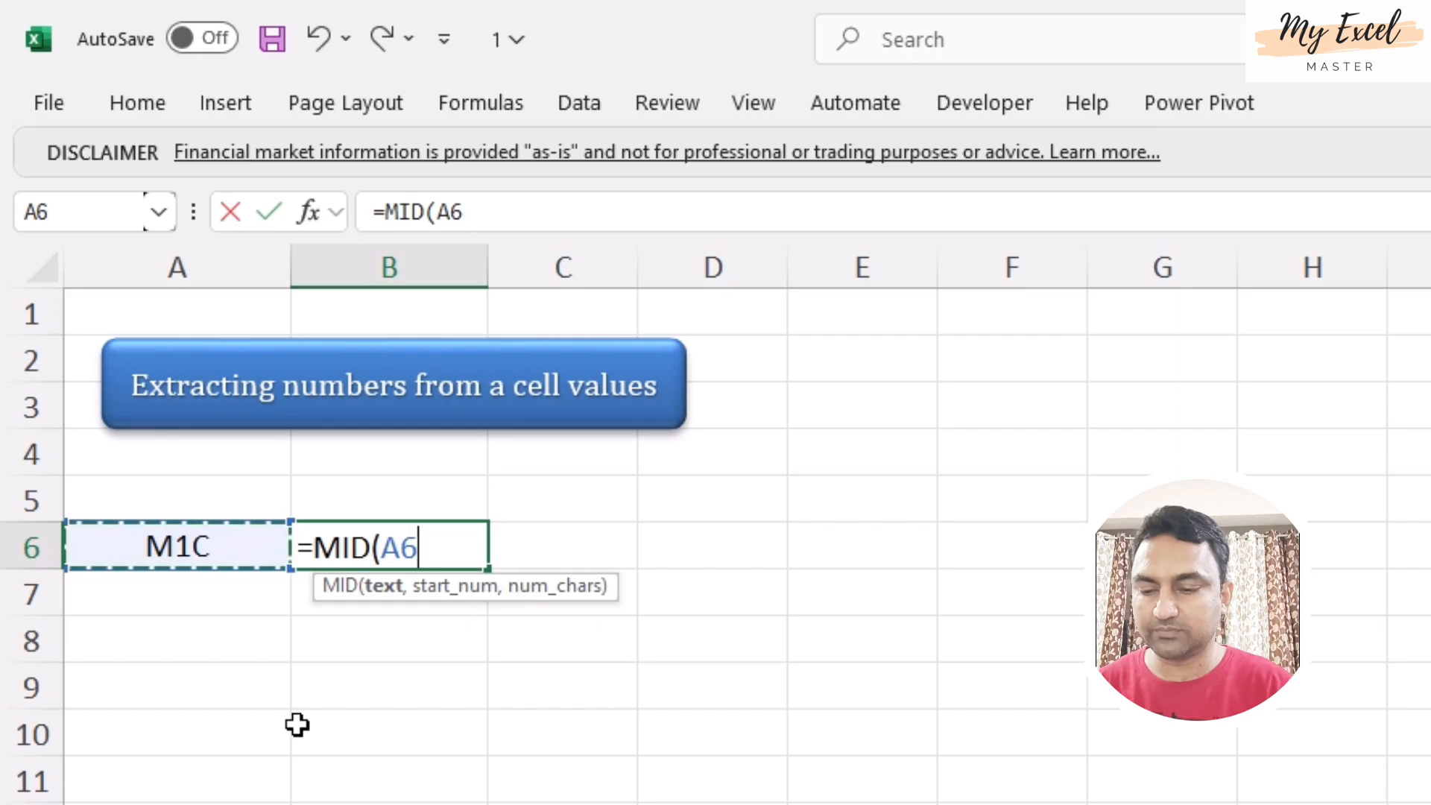
key("F4")
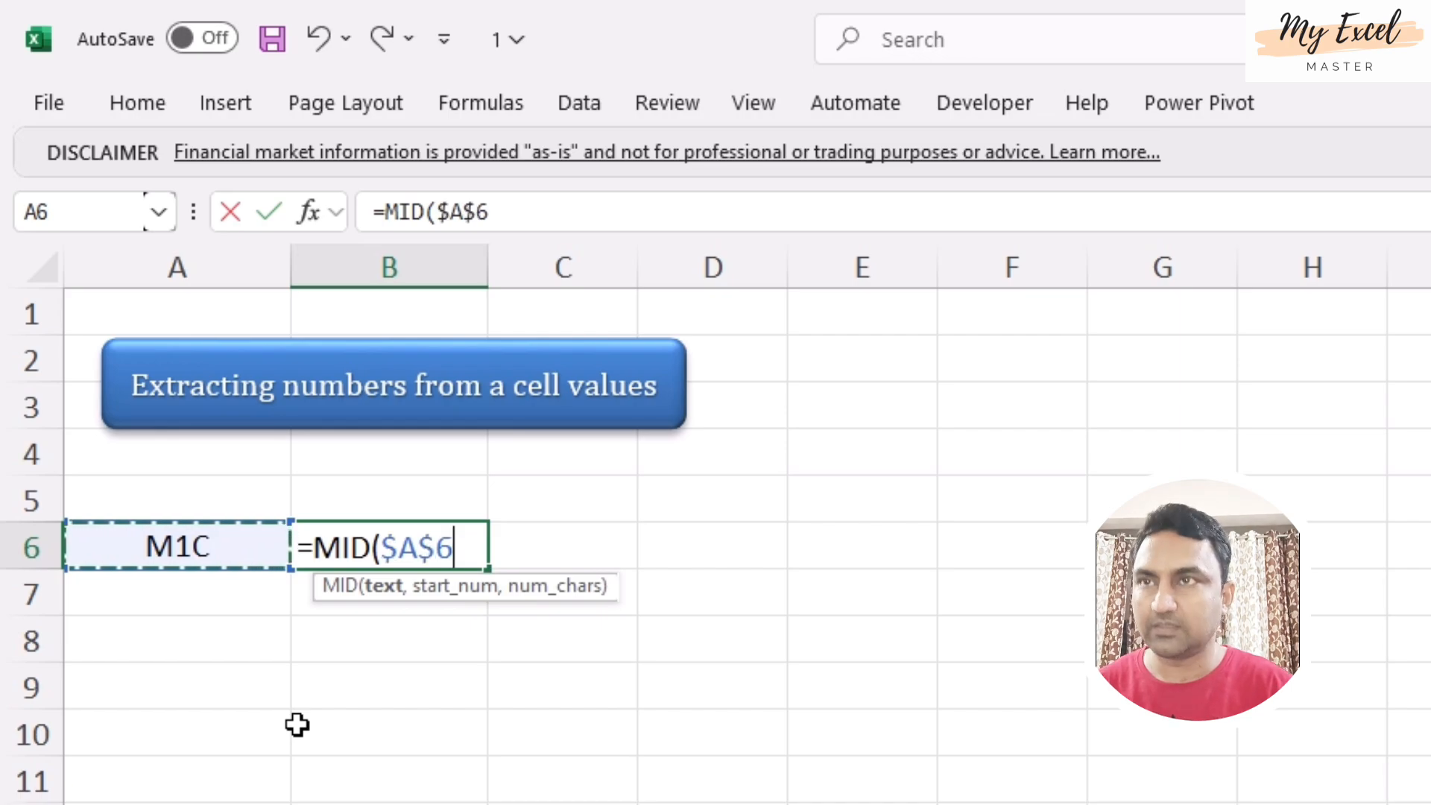
type(",")
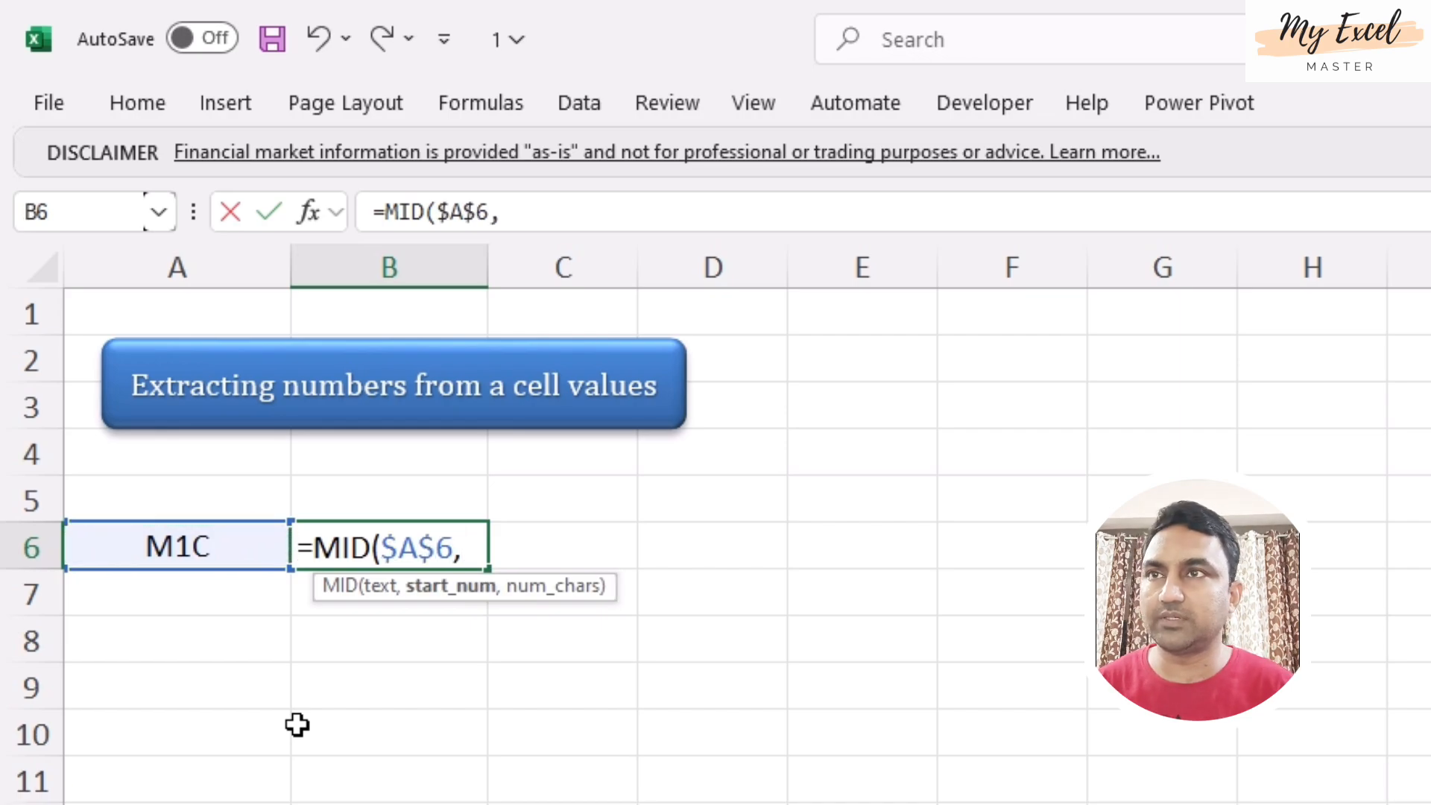
type("1,")
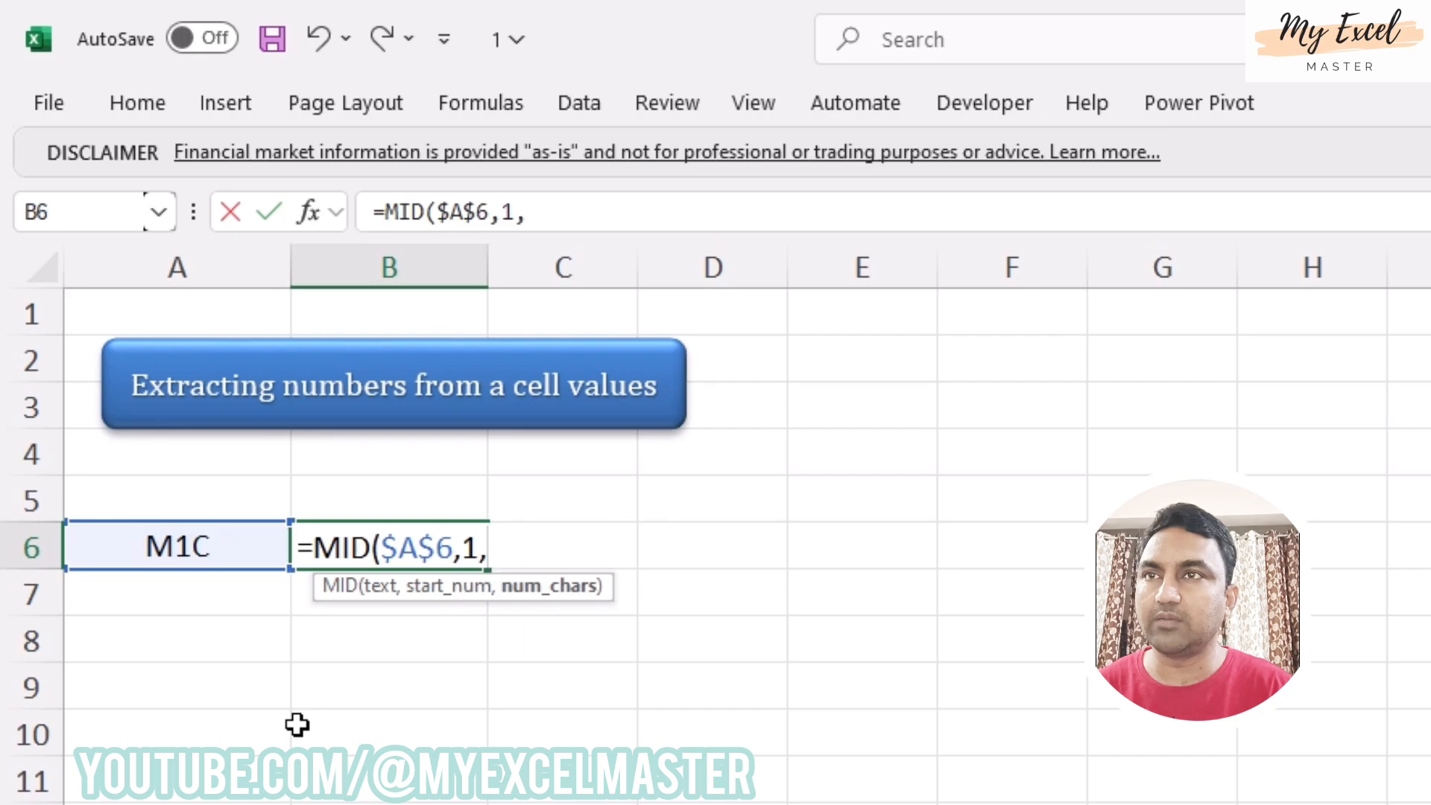
type("1)")
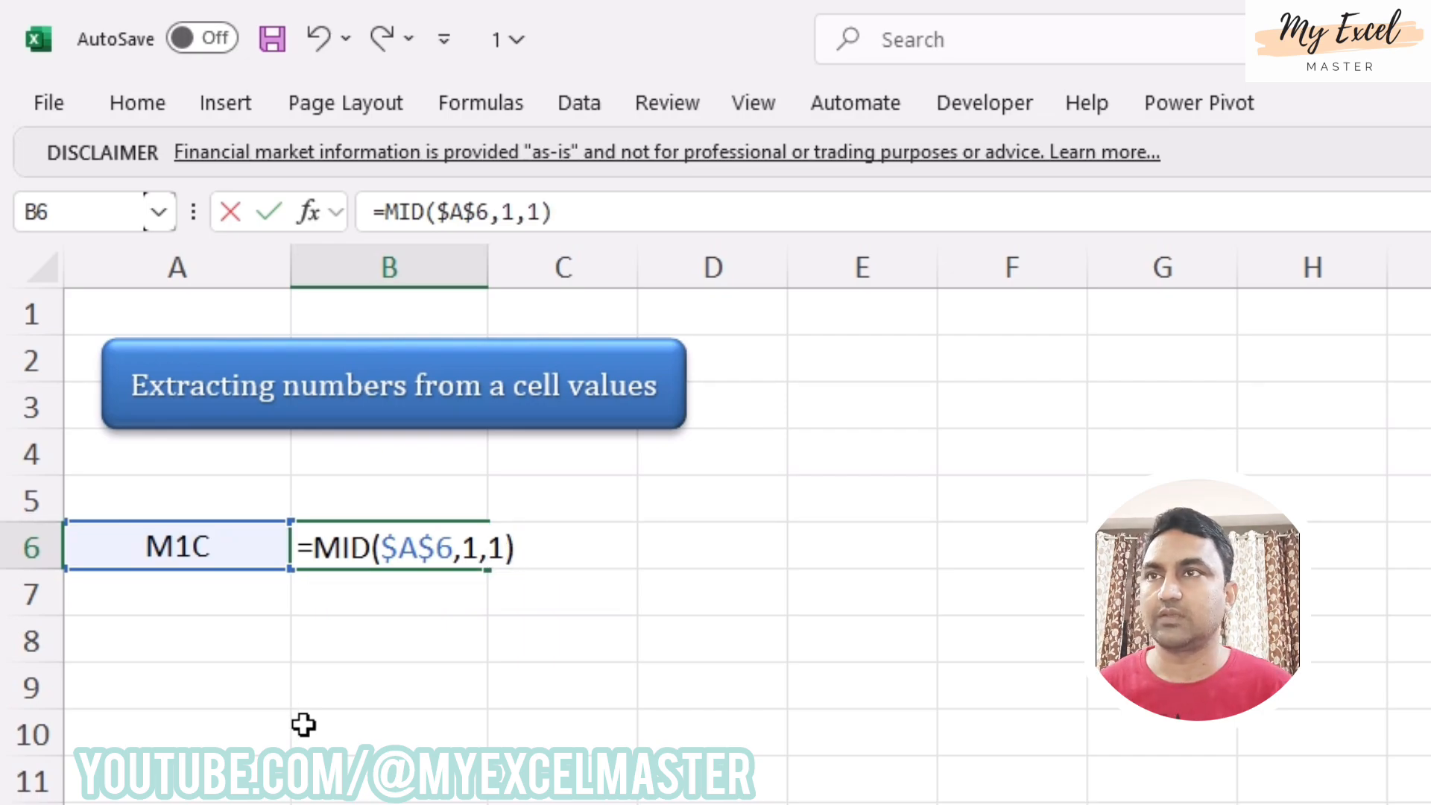
key("ctrl+Return")
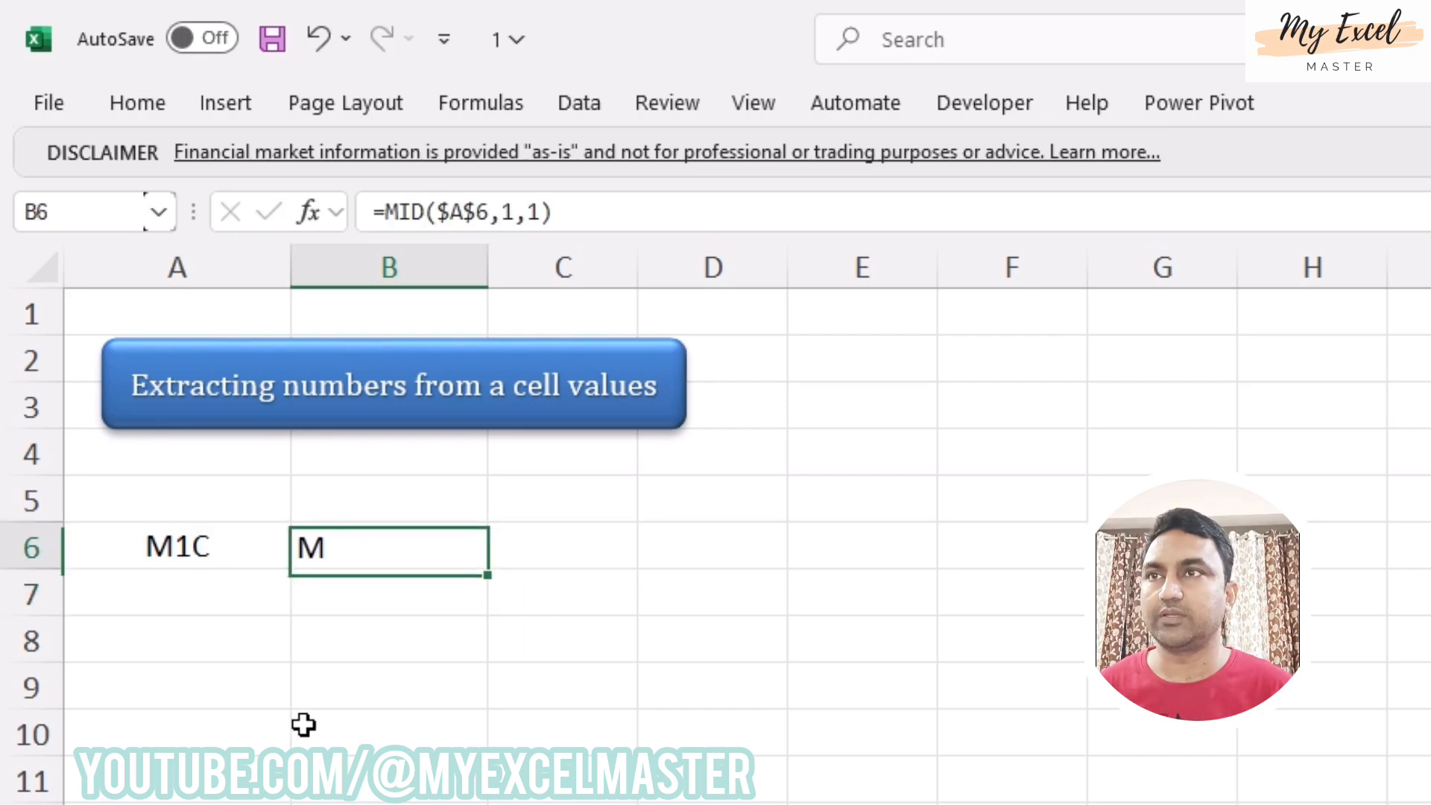
- Copy the B6 formula to C6 and change its start number to 2, giving =MID($A$6,2,1)
key("ctrl+c")
key("Right")
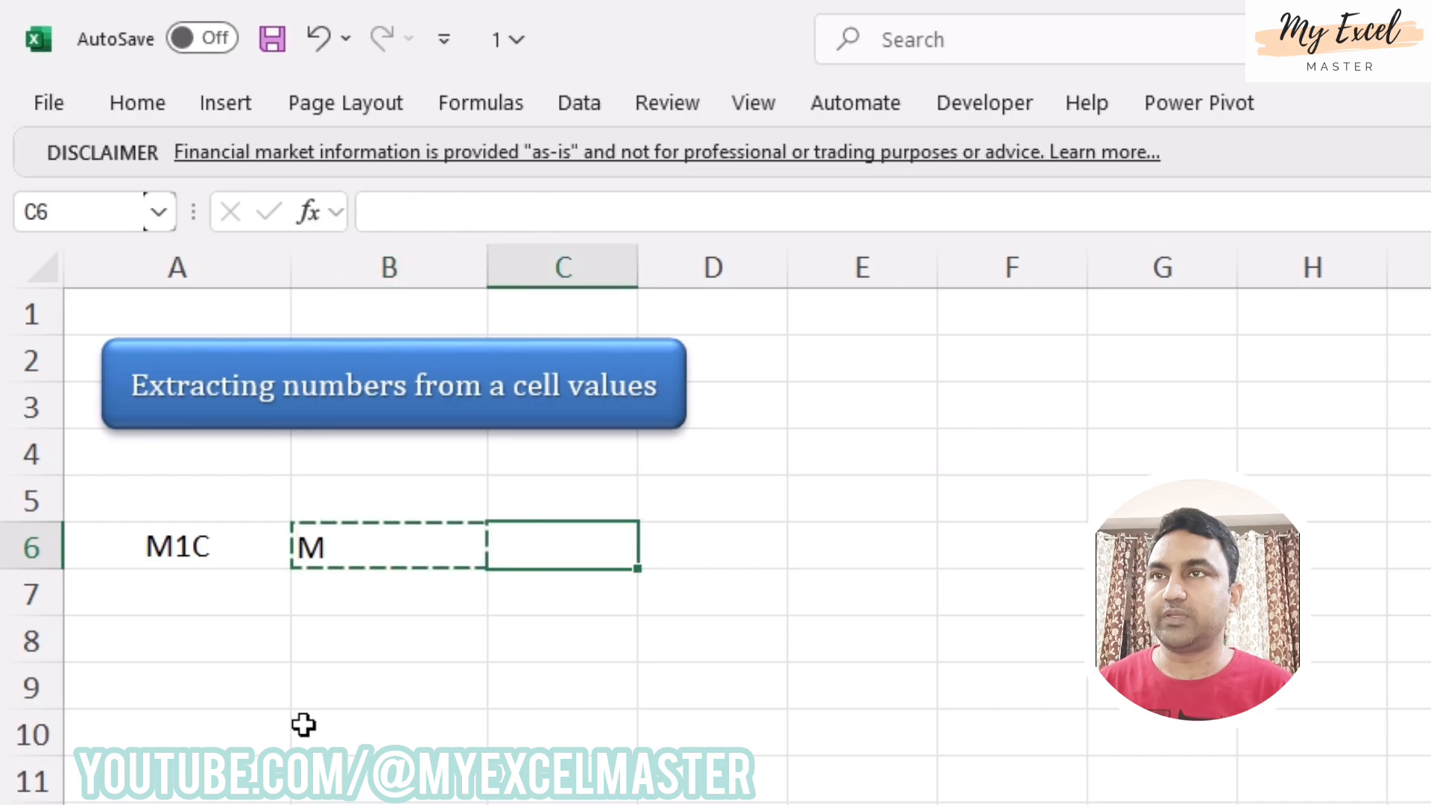
key("ctrl+v")
key("Escape")
key("F2")
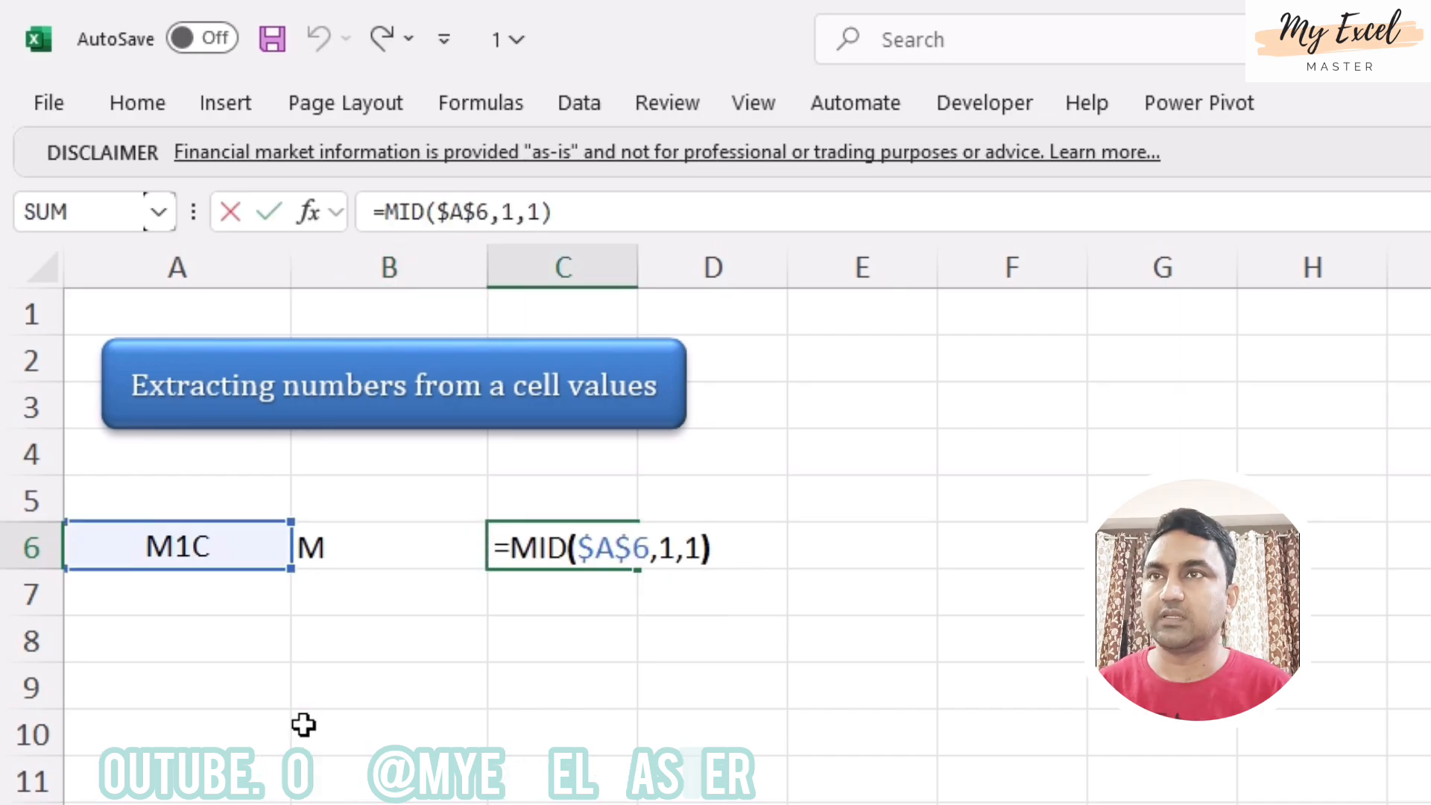
key("Left")
key("Left")
key("Left")
key("BackSpace")
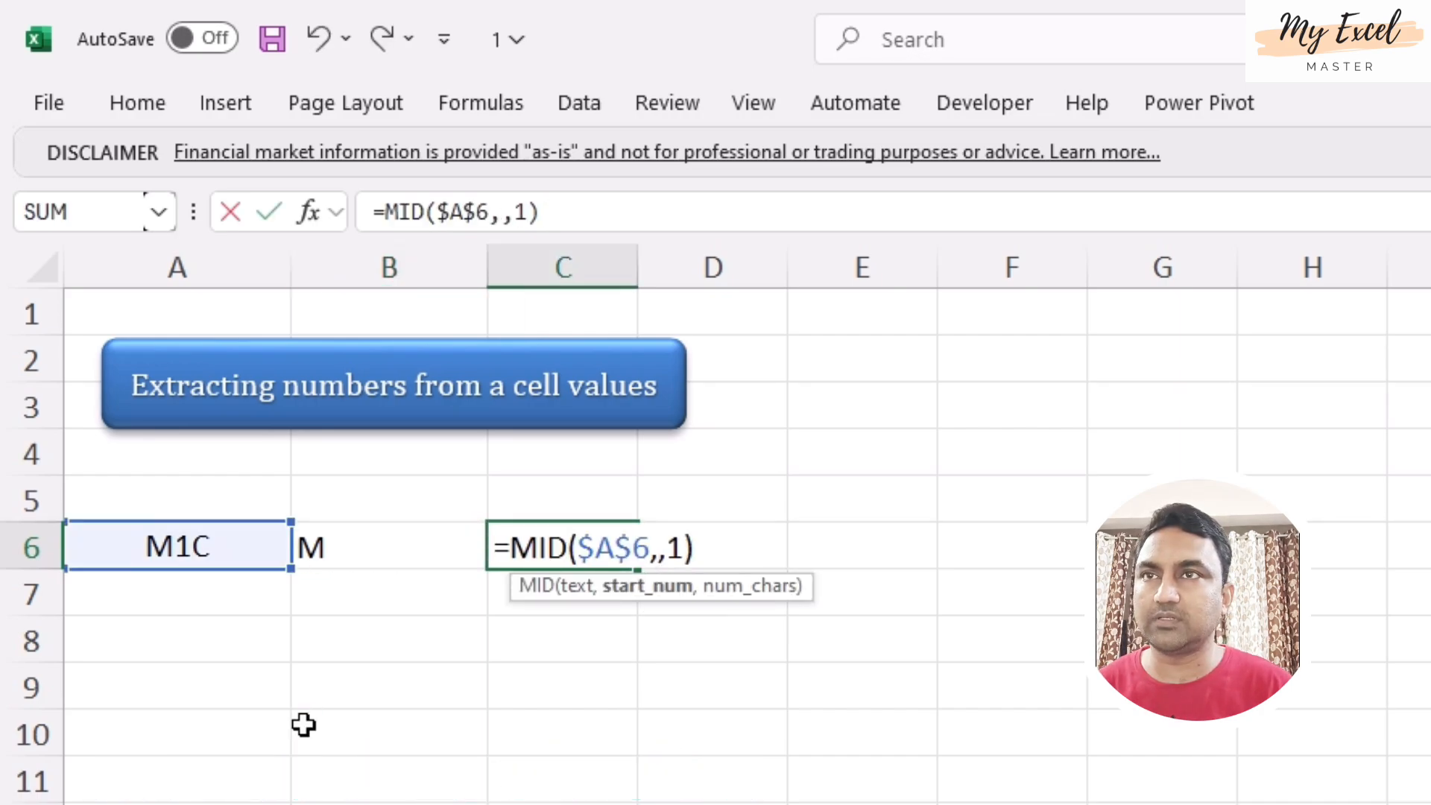
type("2")
key("Return")
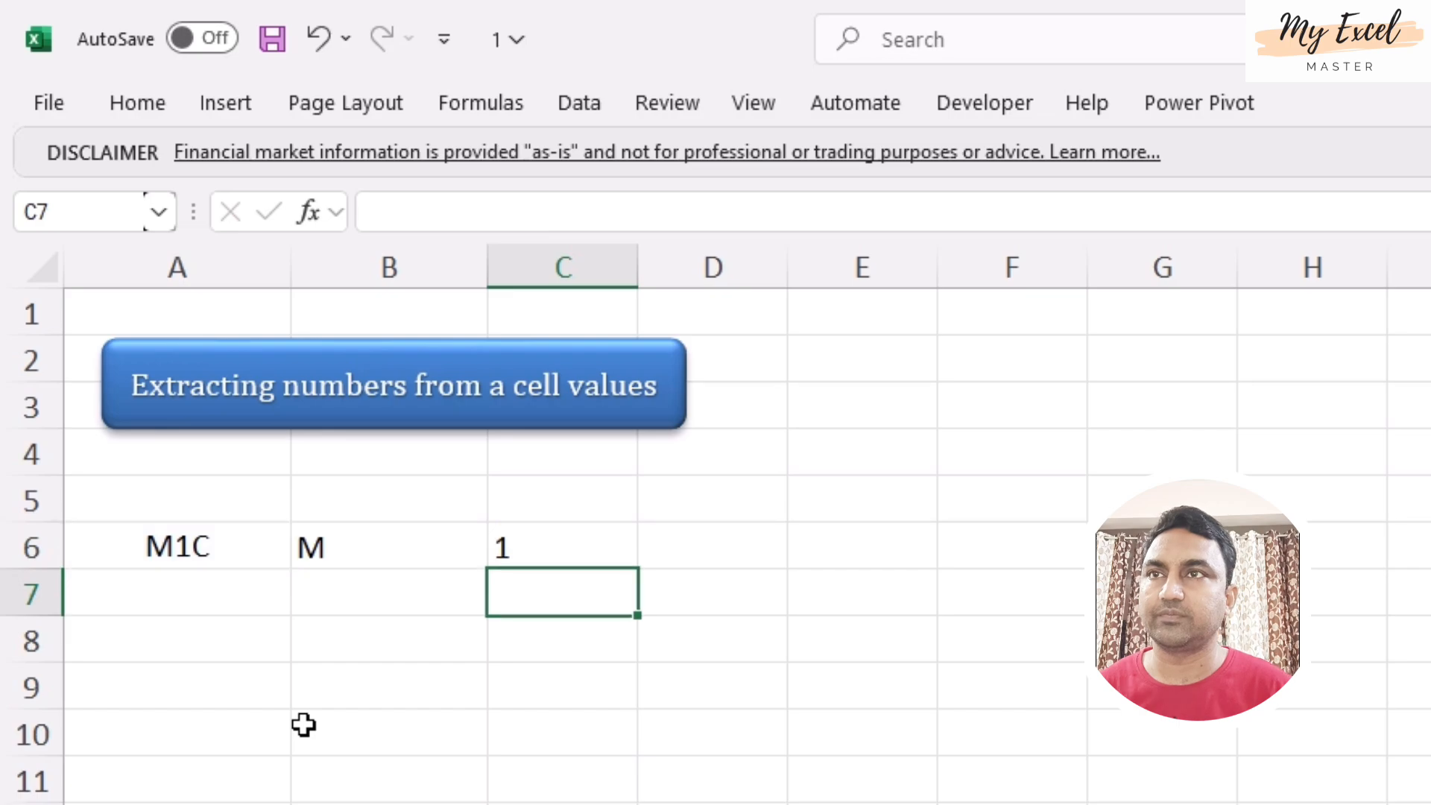
- Copy the C6 formula to D6 and change its start number to 3, giving =MID($A$6,3,1)
key("Up")
key("ctrl+c")
key("Right")
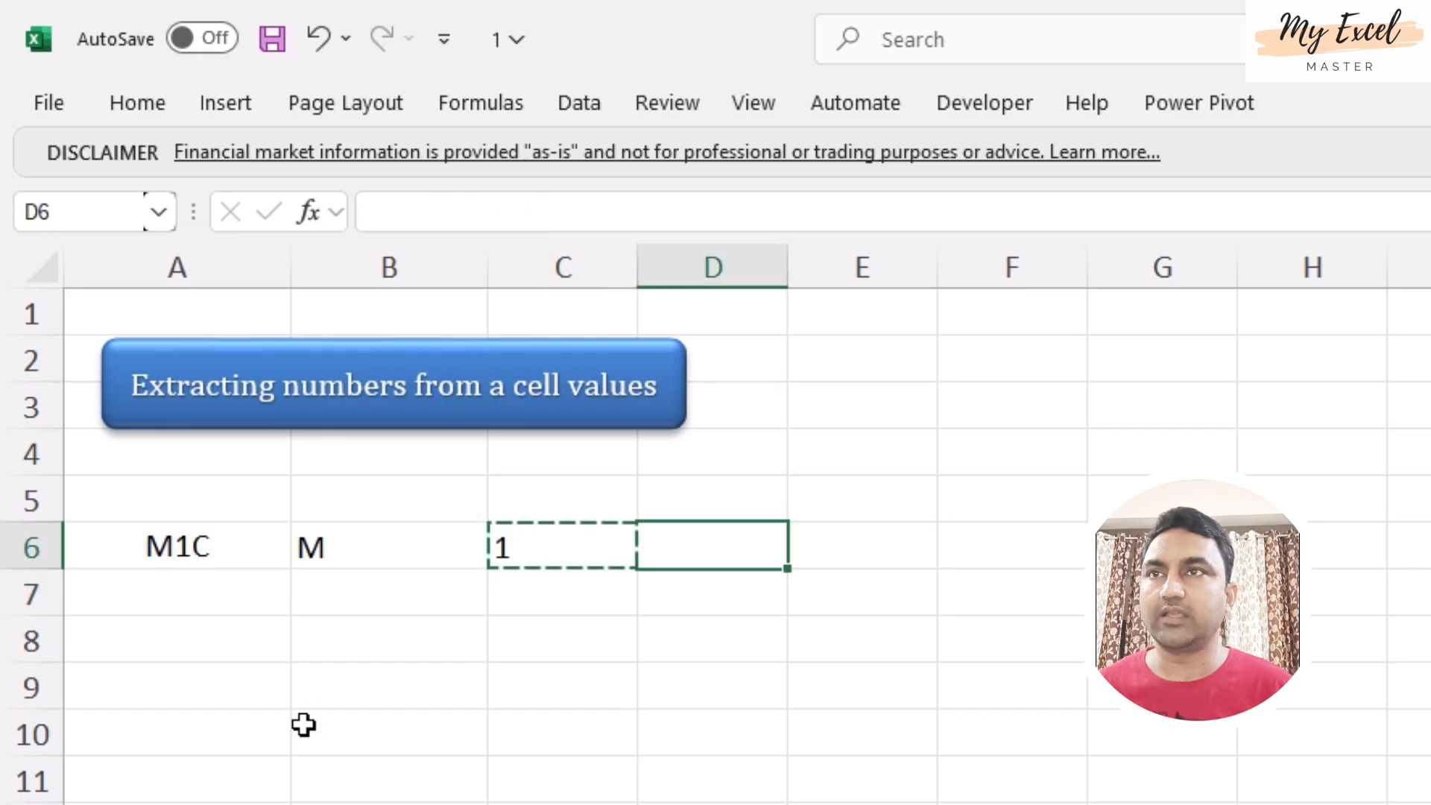
key("Return")
key("F2")
key("Left")
key("Left")
key("Left")
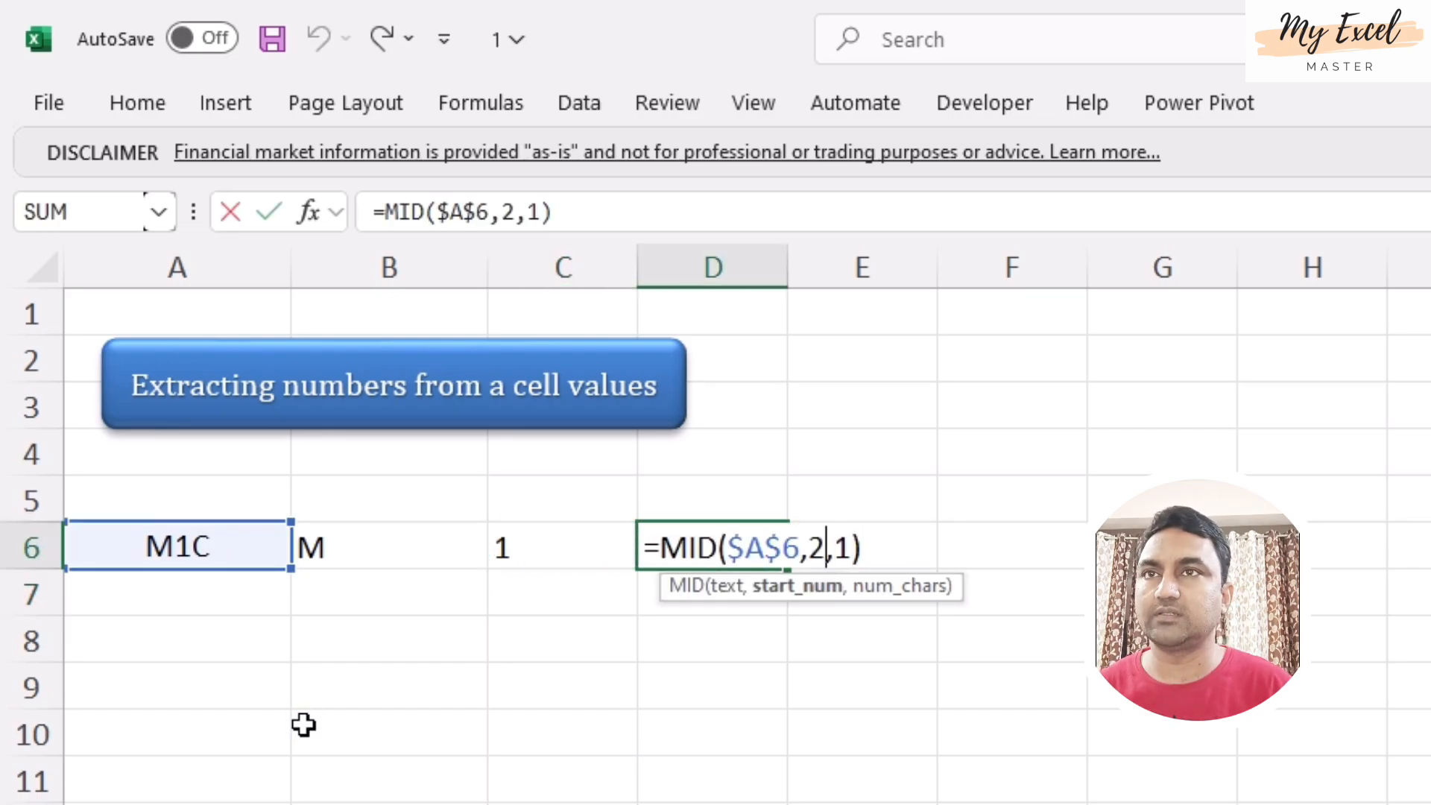
key("BackSpace")
type("3")
key("Return")
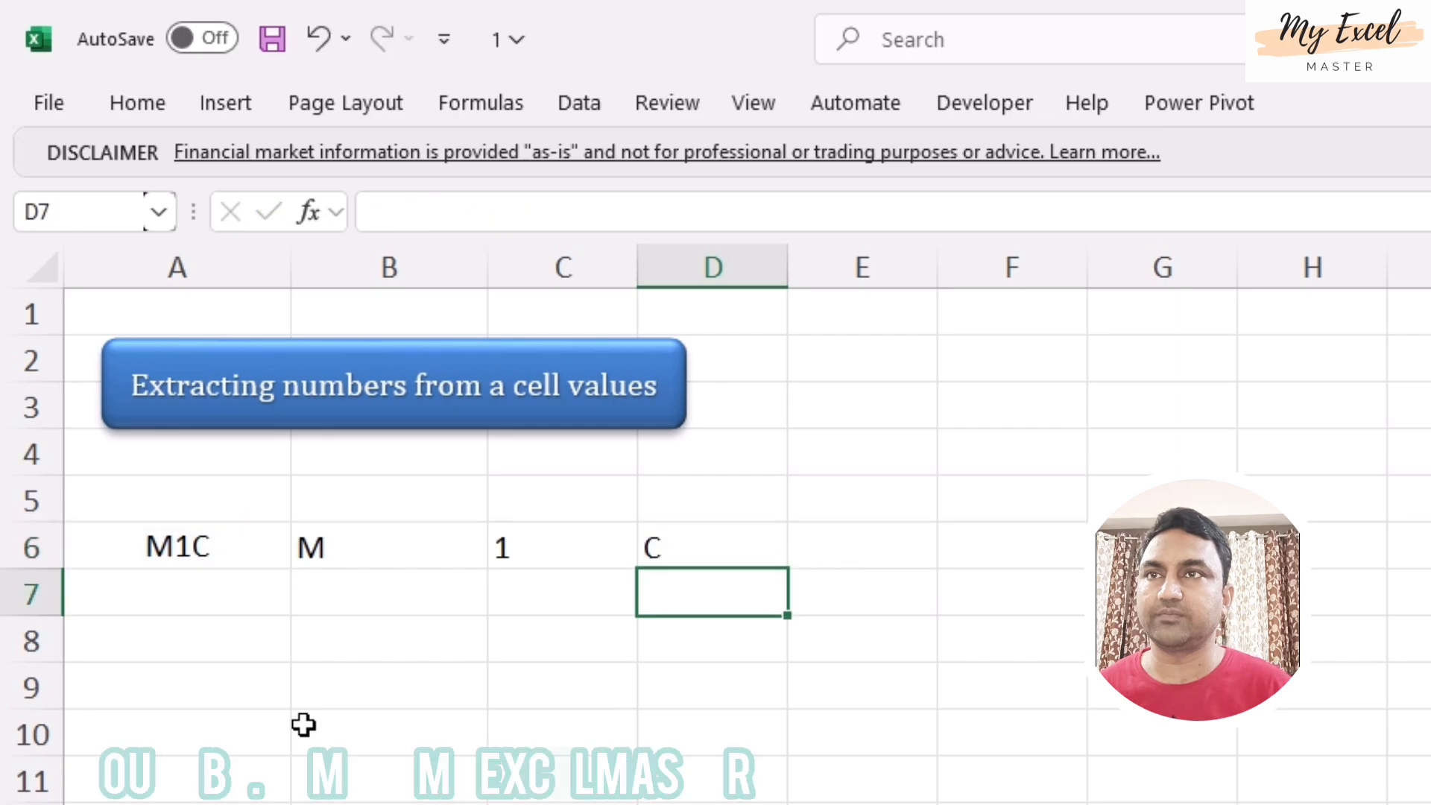
key("Up")
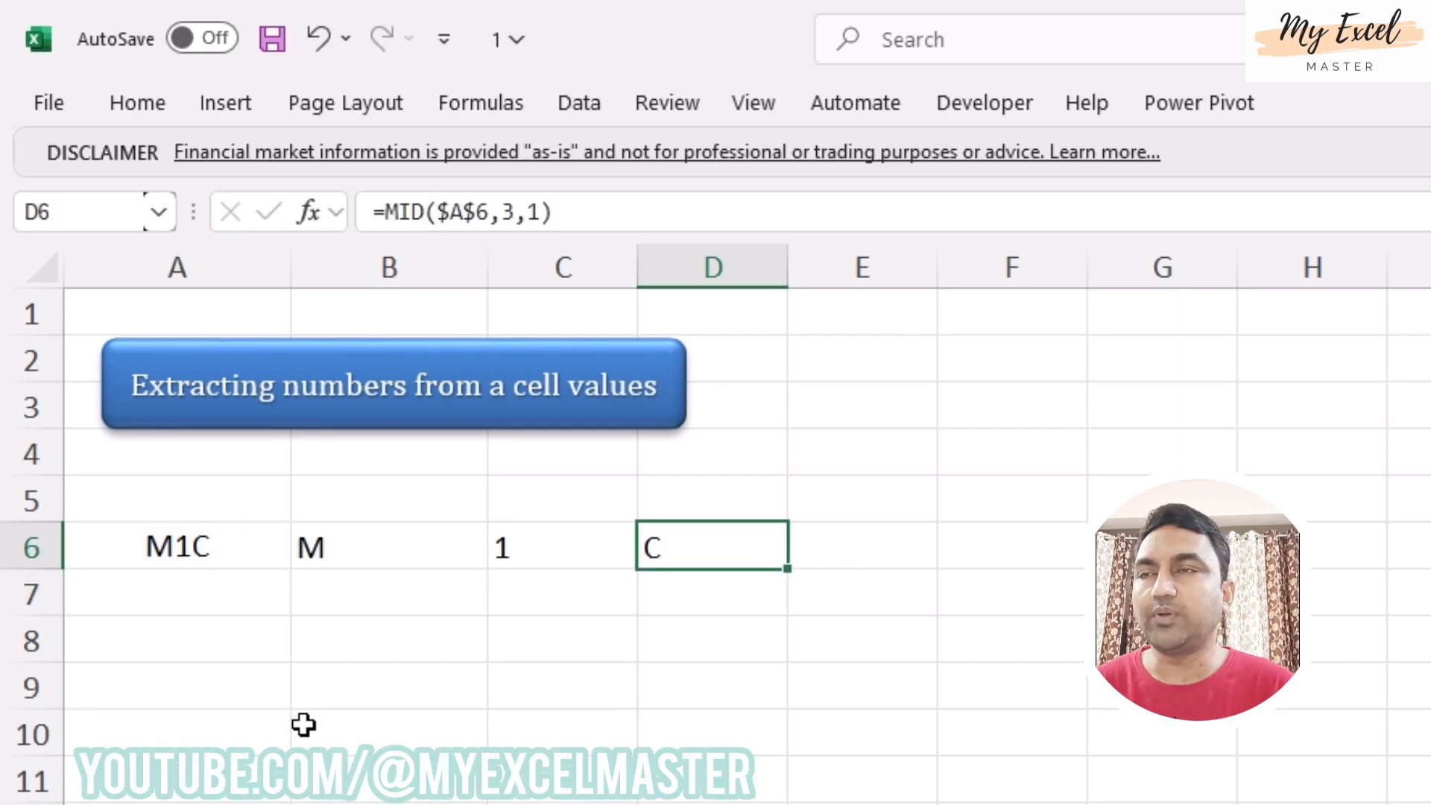
- Delete the MID formulas in cells C6 and D6
left_click(163, 557)
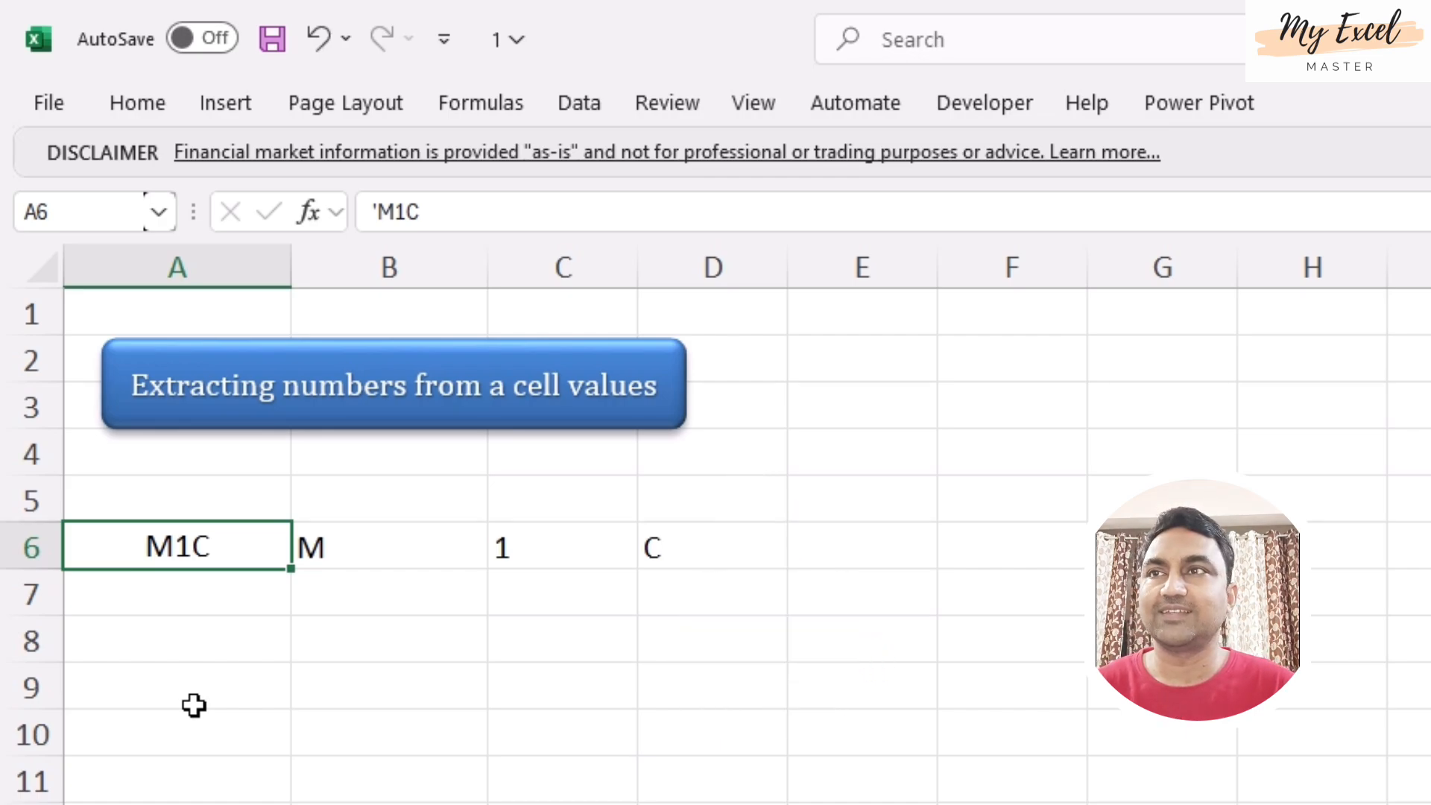
key("Right")
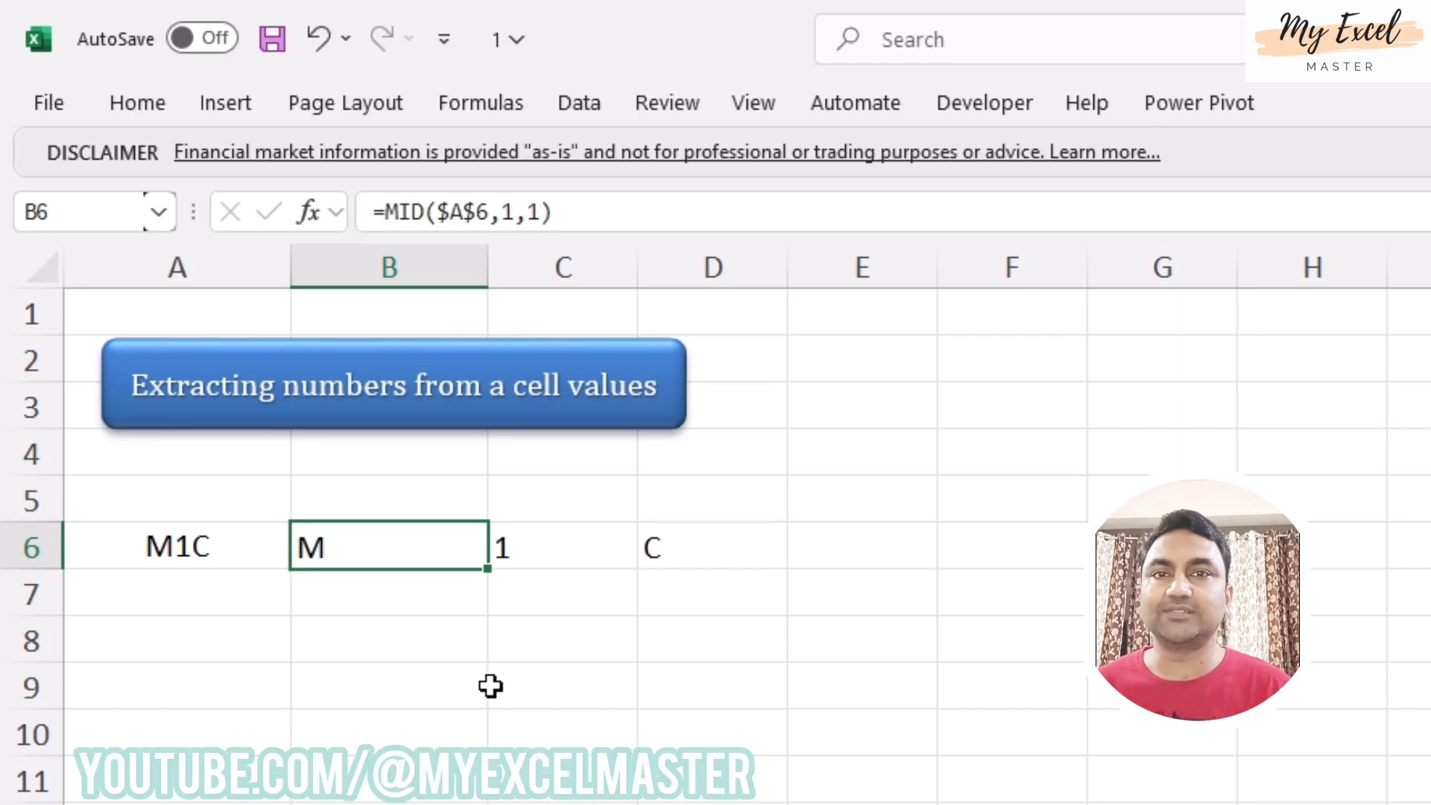
key("Right")
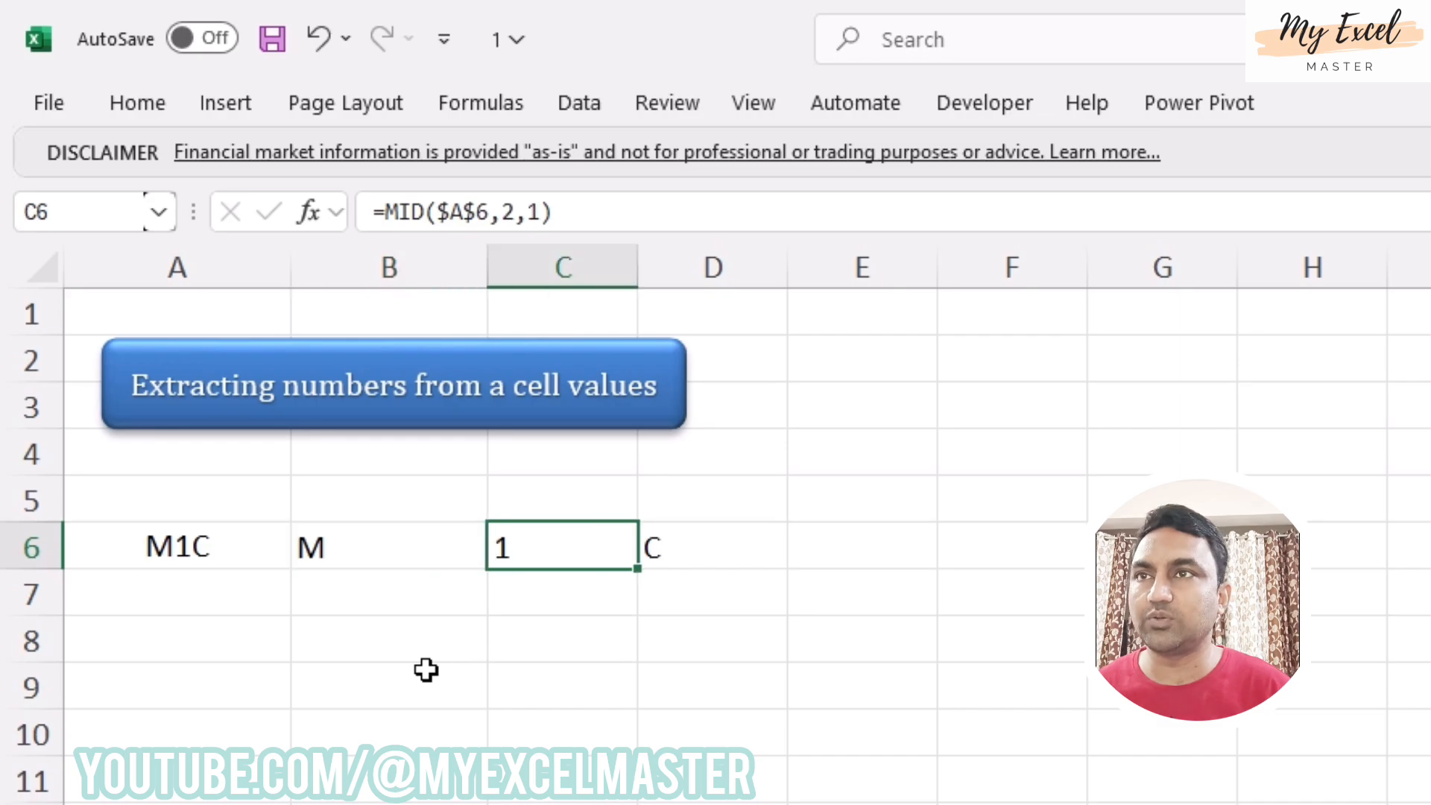
key("Left")
key("Right")
key("shift+Right")
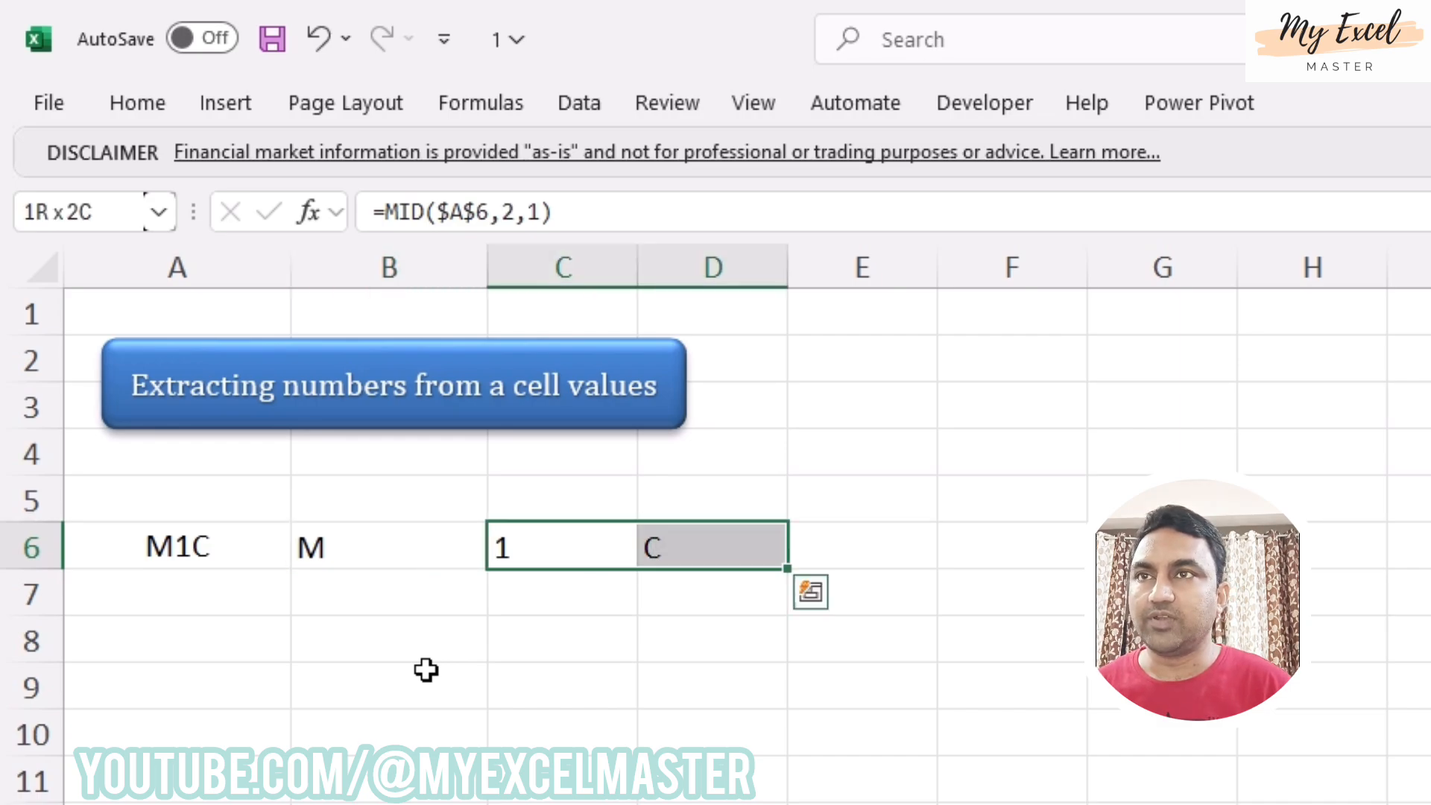
key("Delete")
- Replace the start number in B6's MID formula with a SEQUENCE function that has 1 row
key("Left")
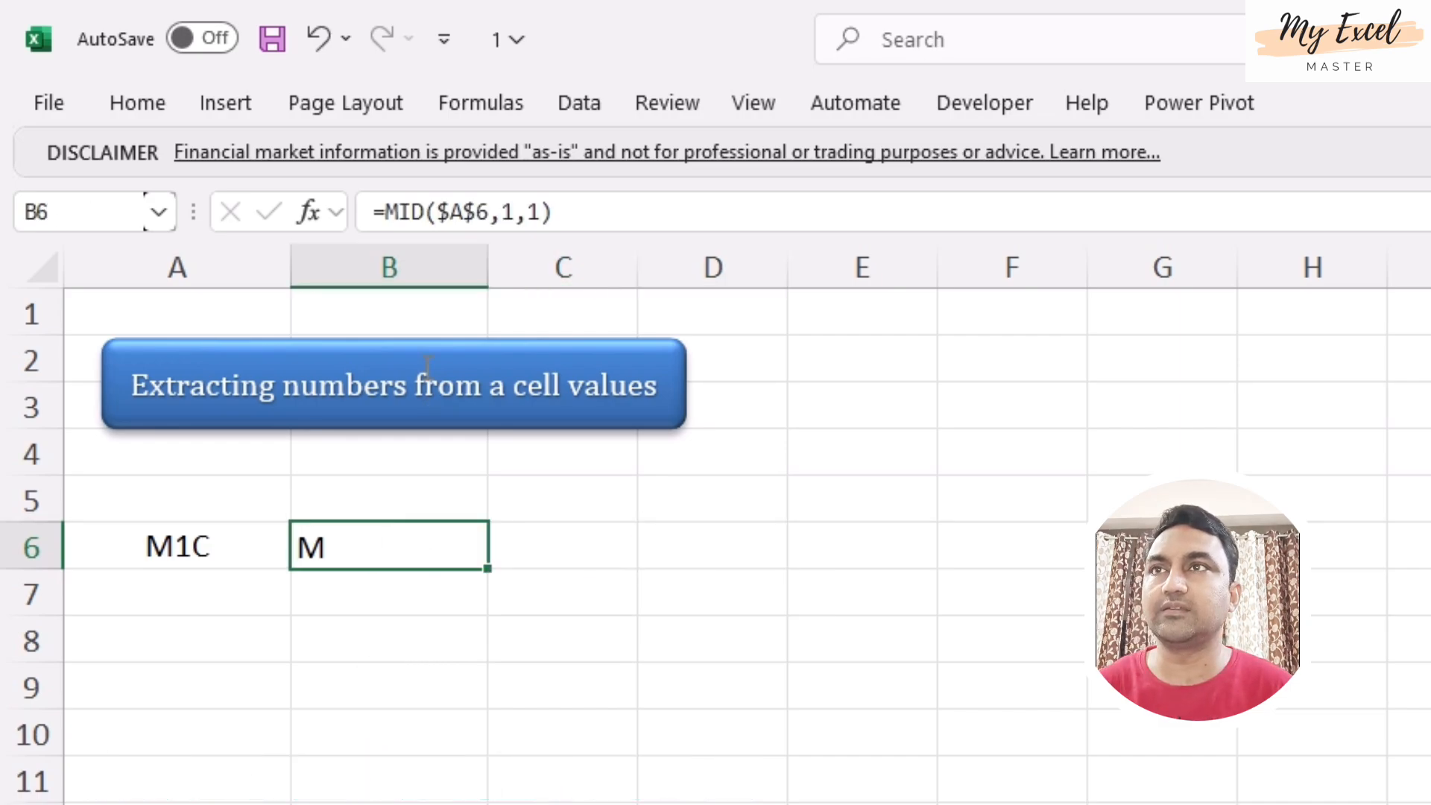
left_click(513, 213)
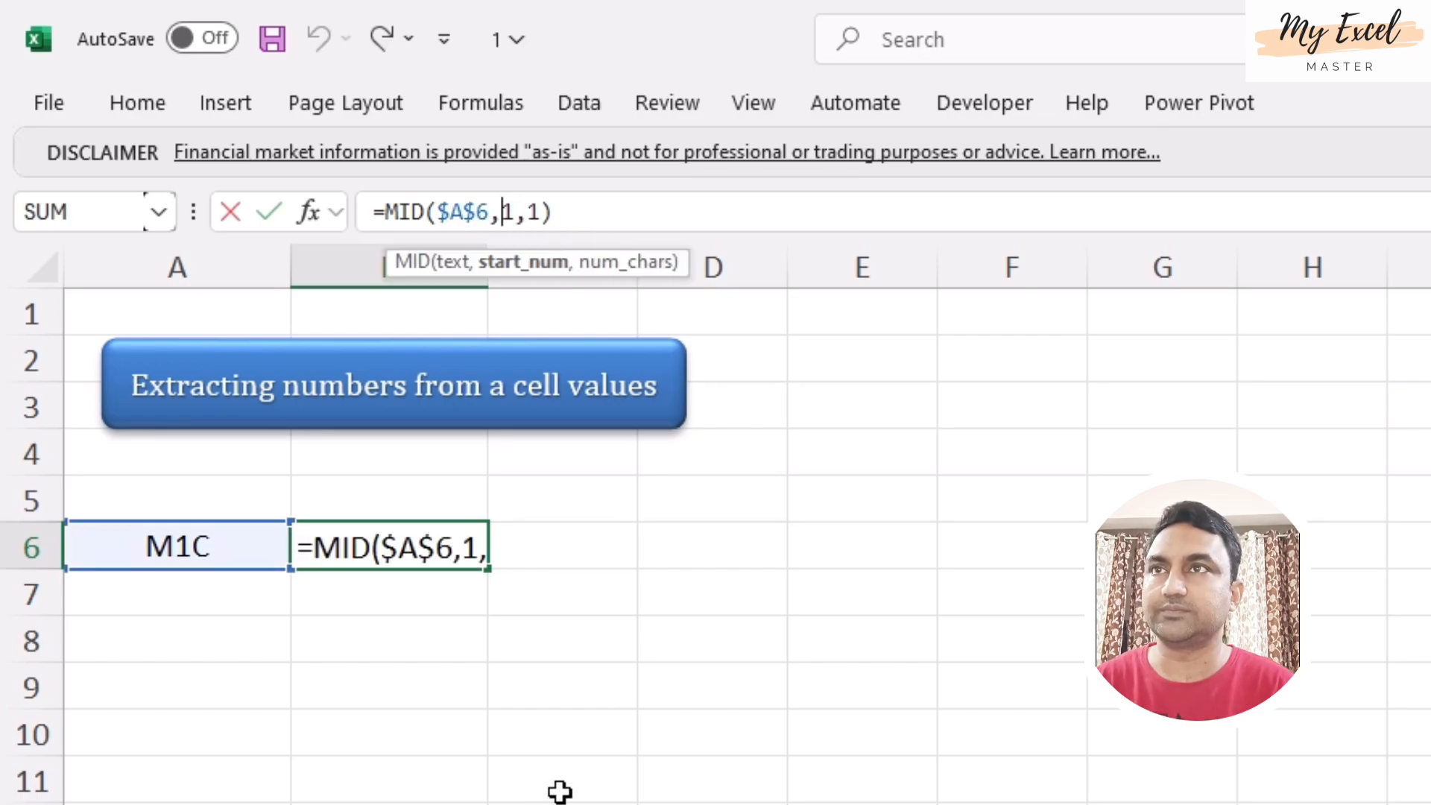
key("Delete")
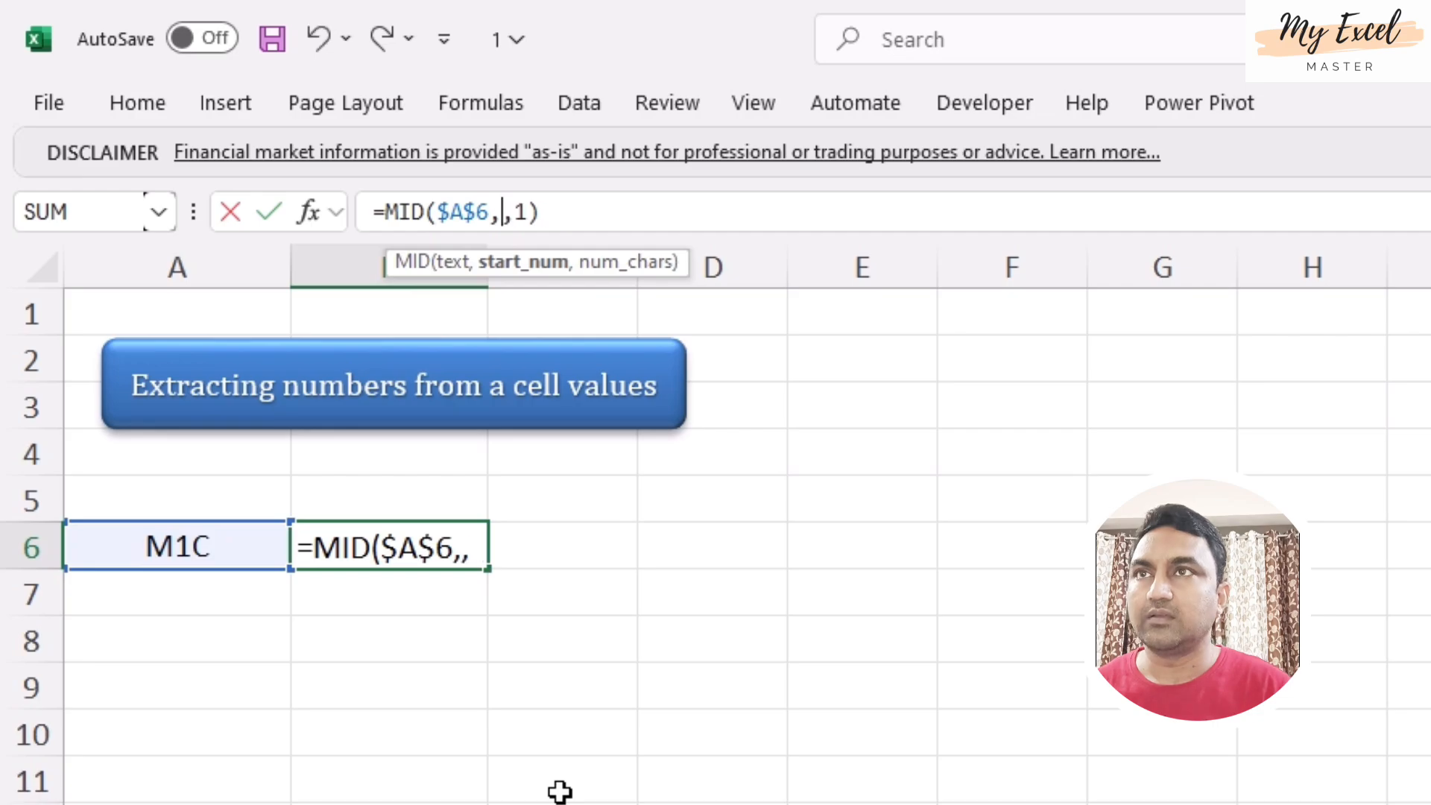
type("SE")
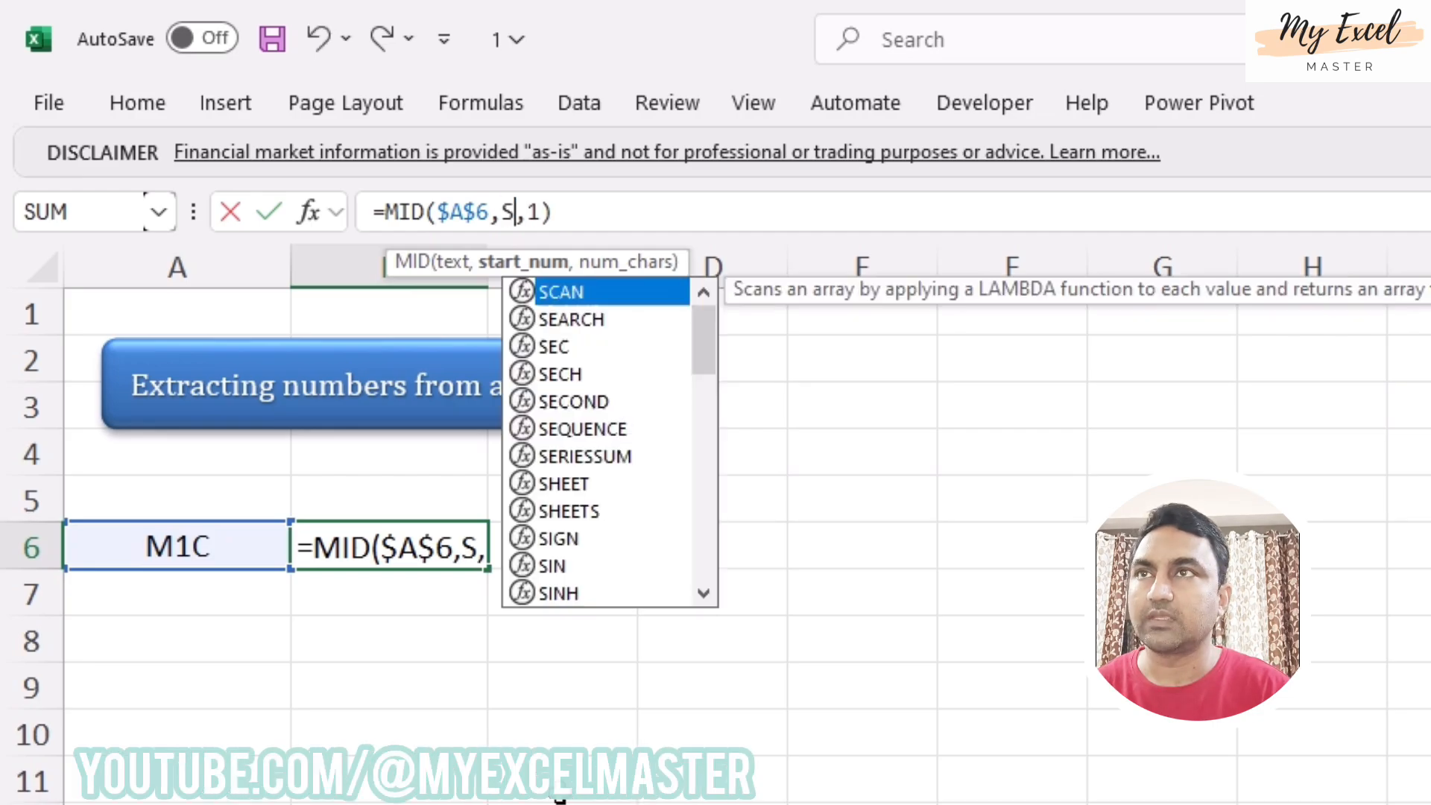
type("Q")
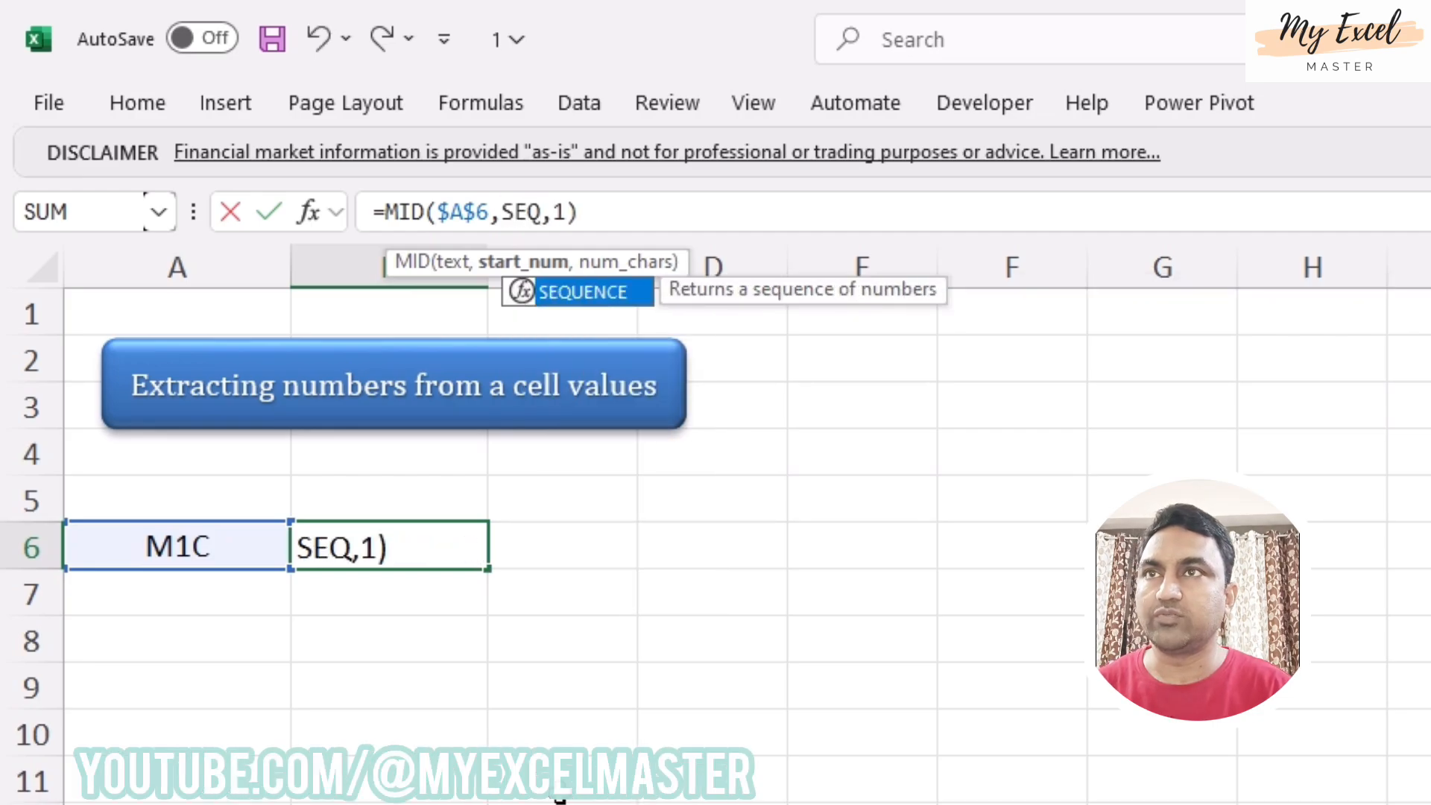
key("Tab")
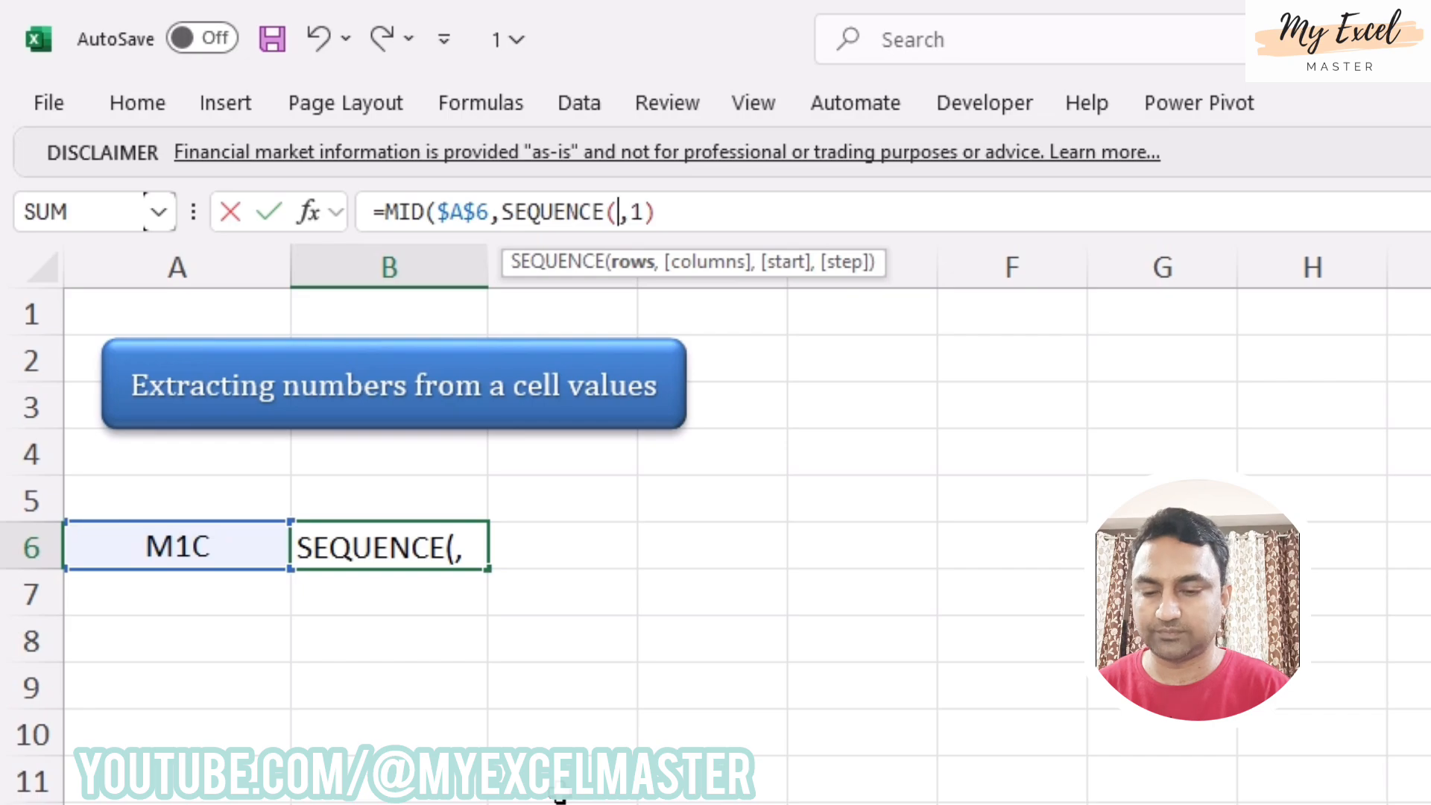
type(")")
key("Left")
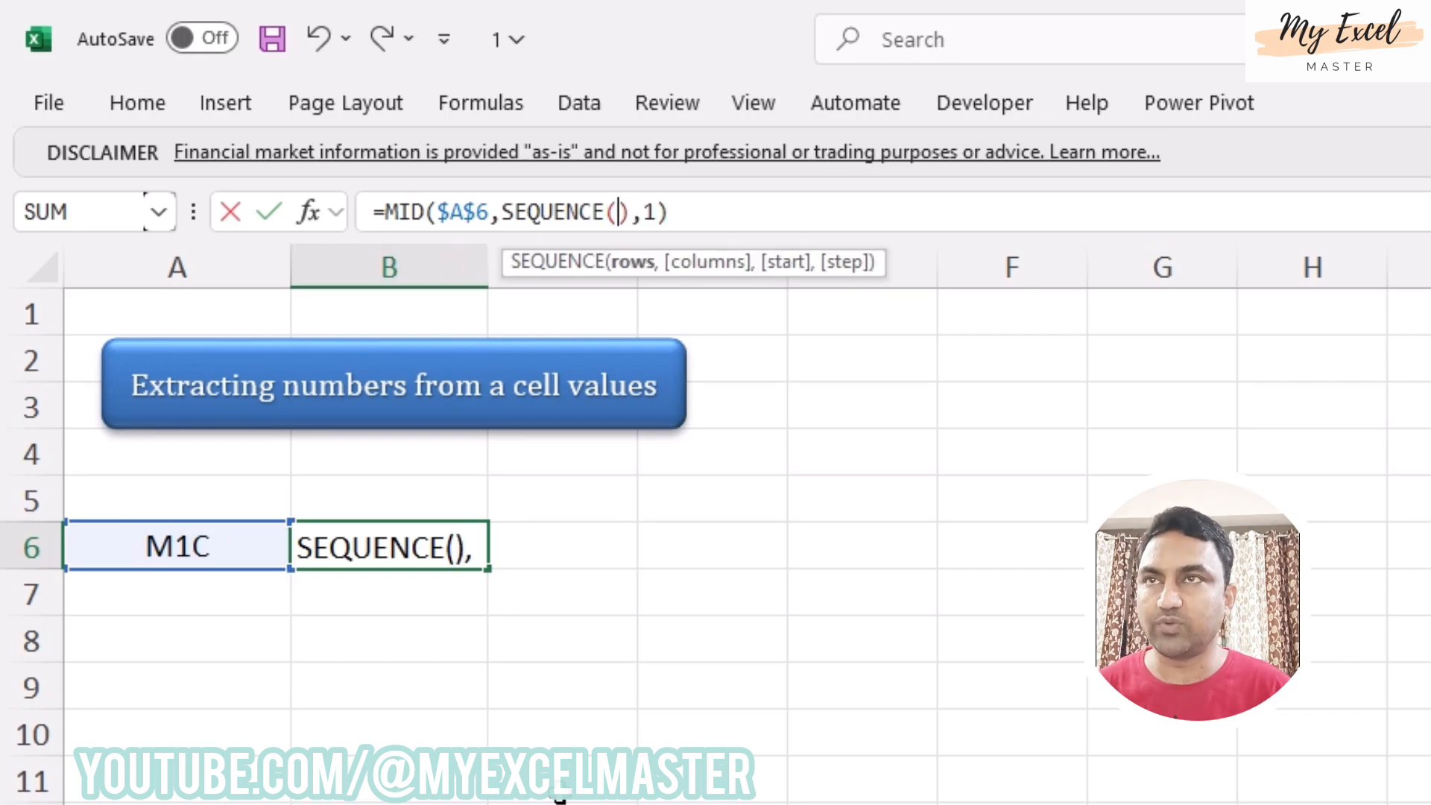
type("1,")
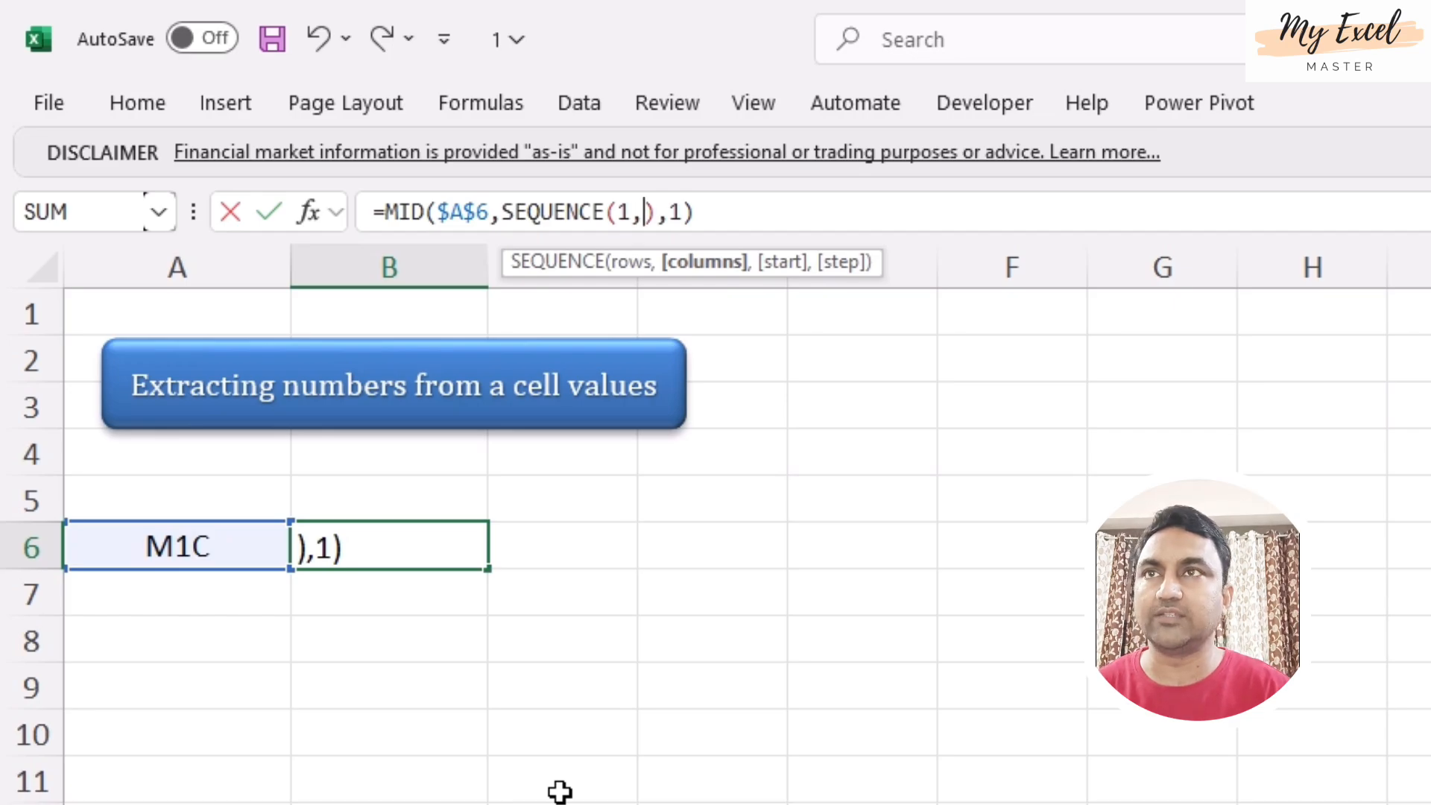
- Set the SEQUENCE columns argument to LEN(A6), completing =MID($A$6,SEQUENCE(1,LEN(A6)),1) in B6
type("LEN")
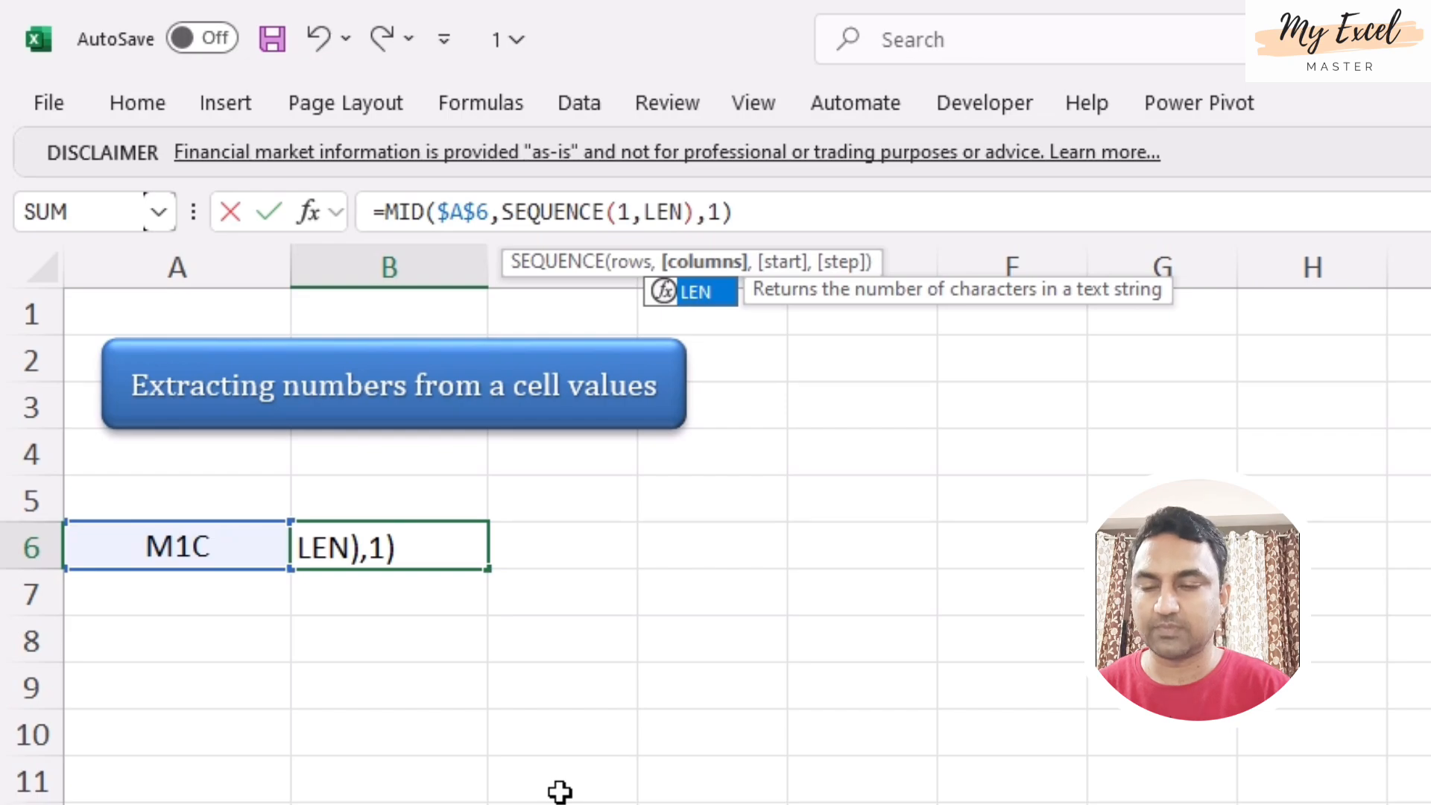
type("(")
left_click(220, 540)
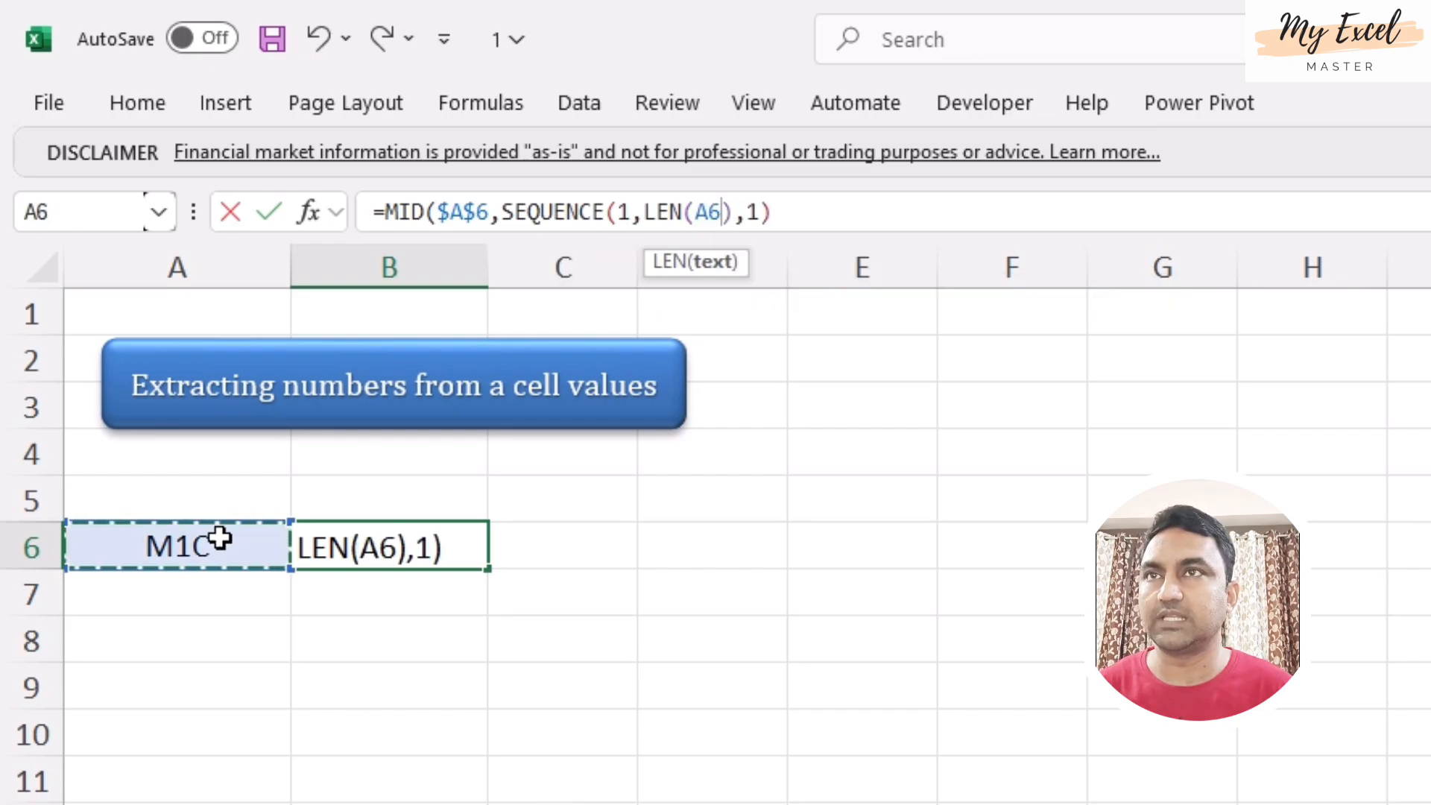
type(")")
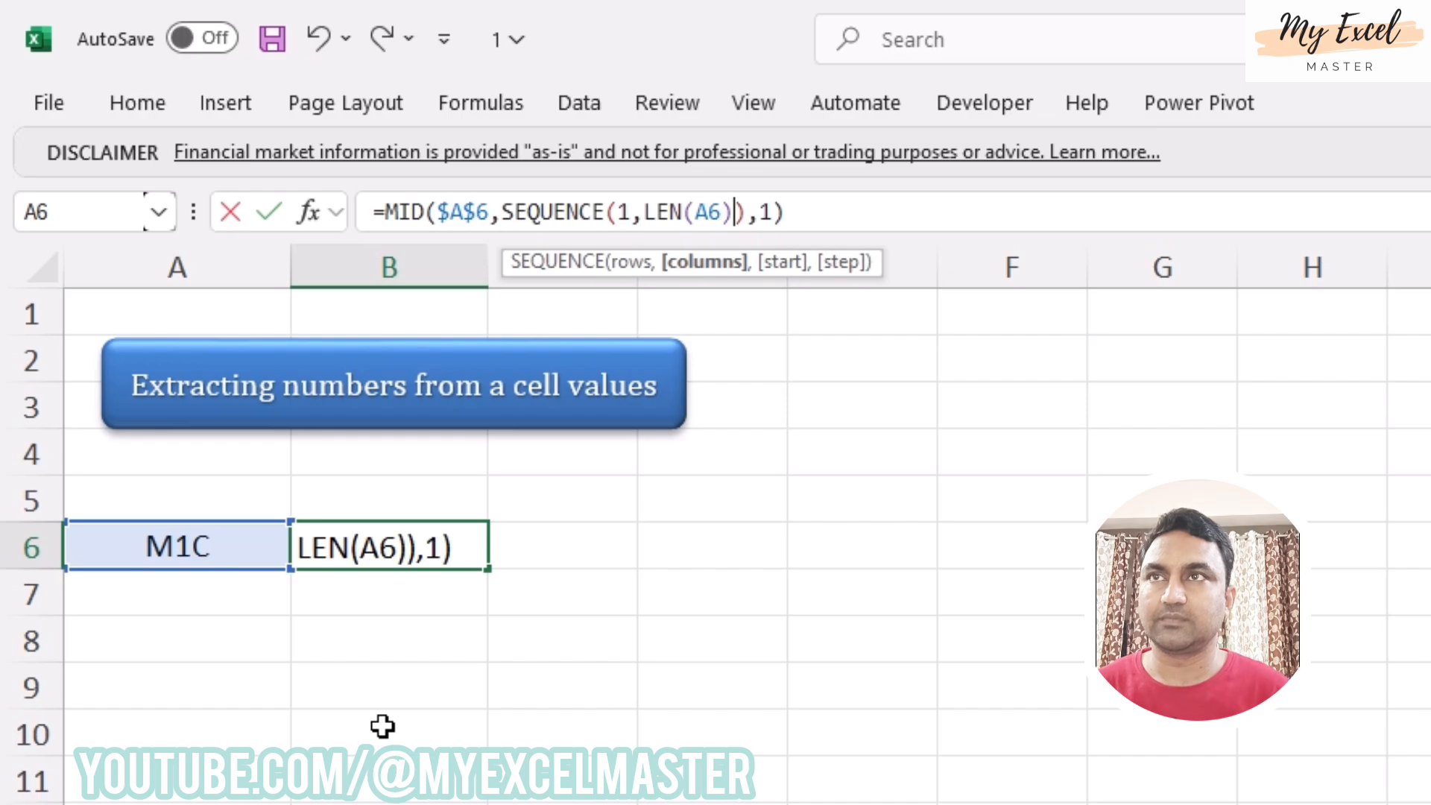
key("Return")
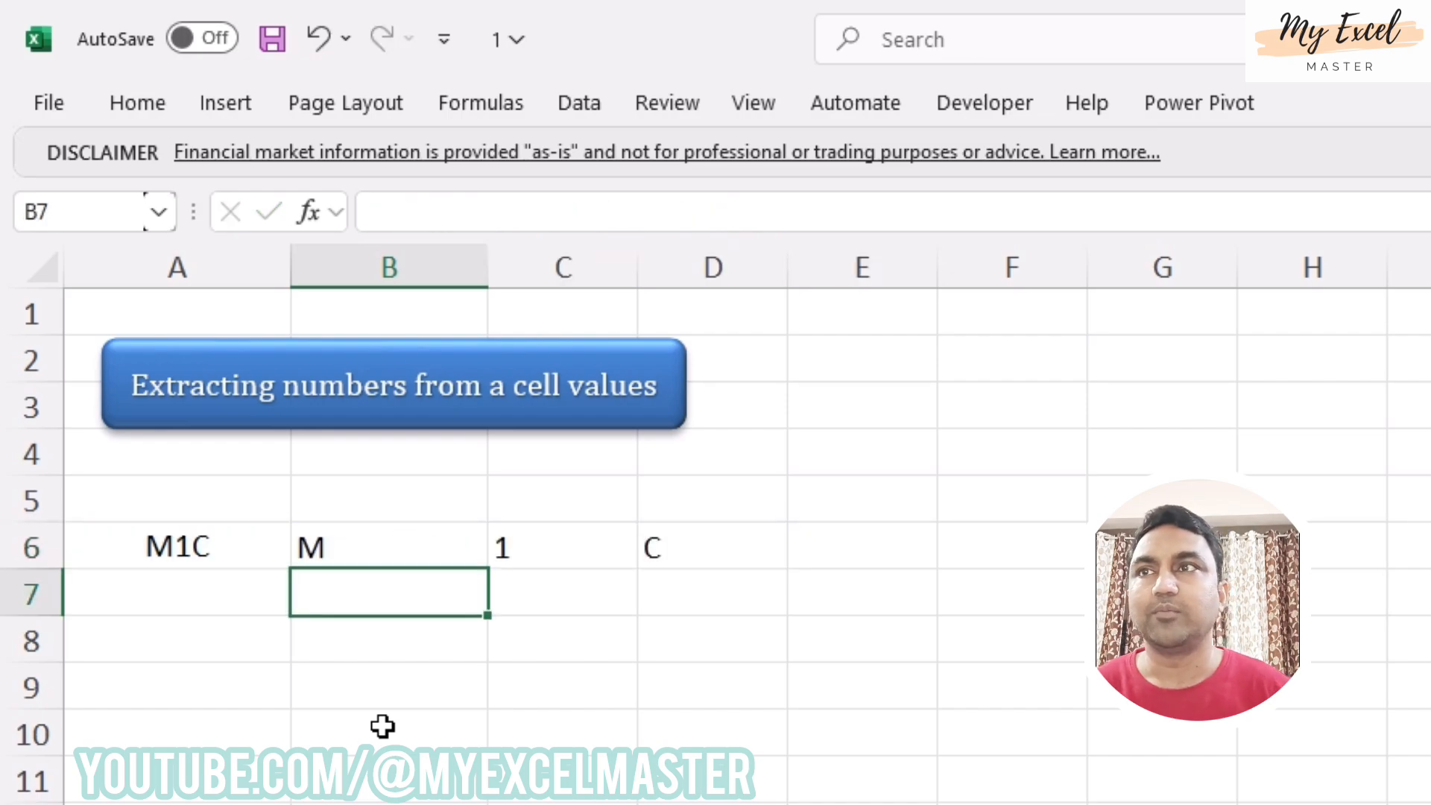
- Append a 1 to the text in cell A6 so that it reads M1C1
key("Up")
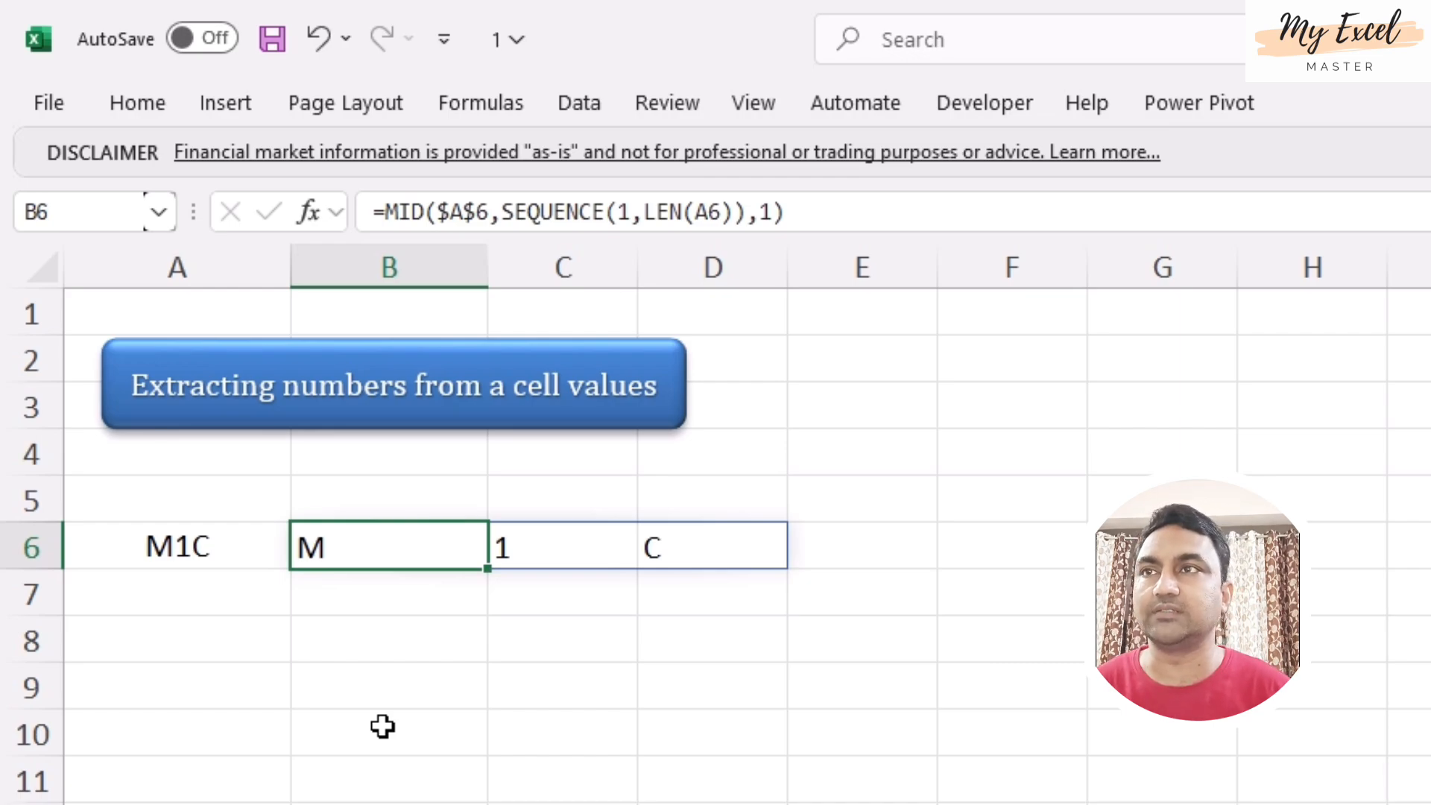
key("Left")
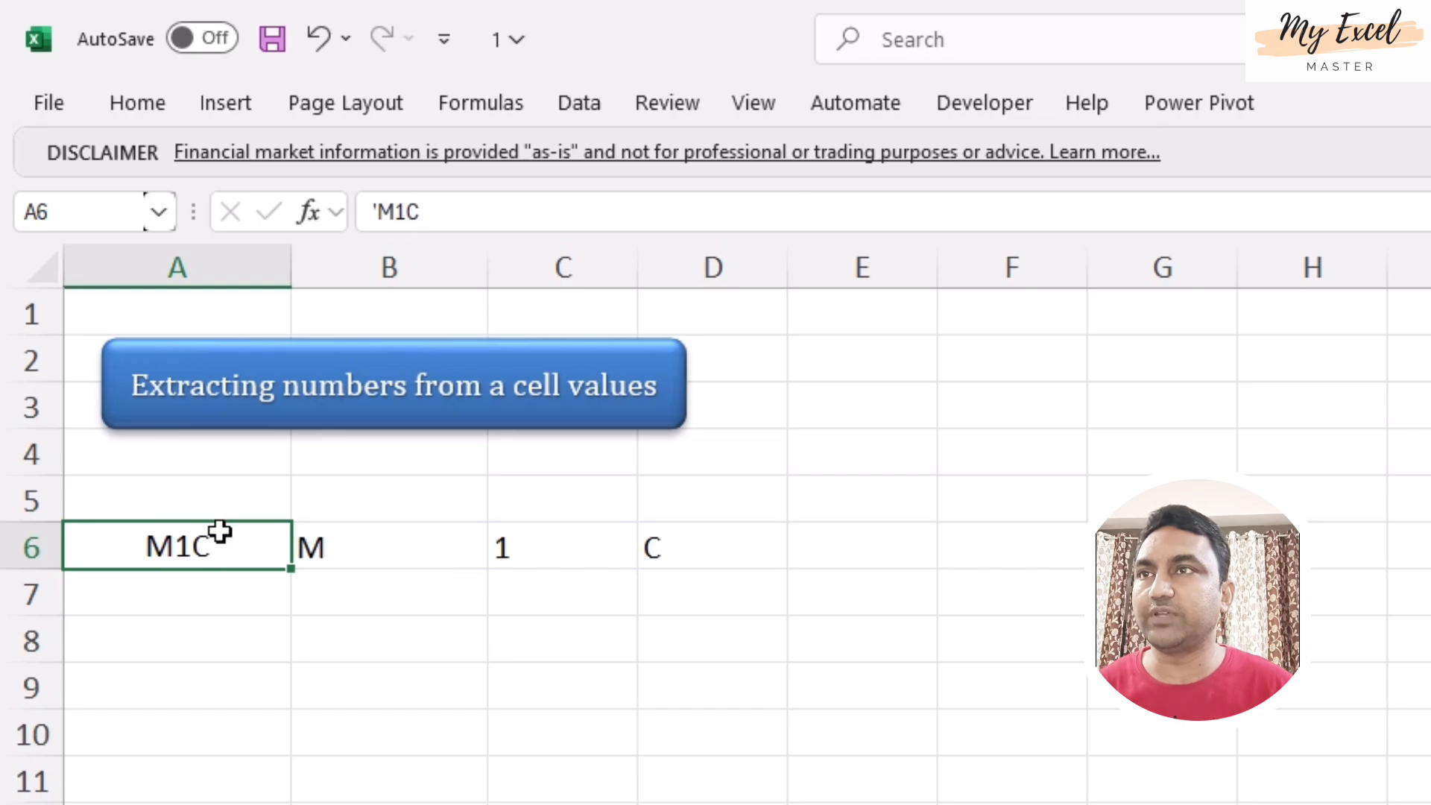
double_click(230, 556)
type("1")
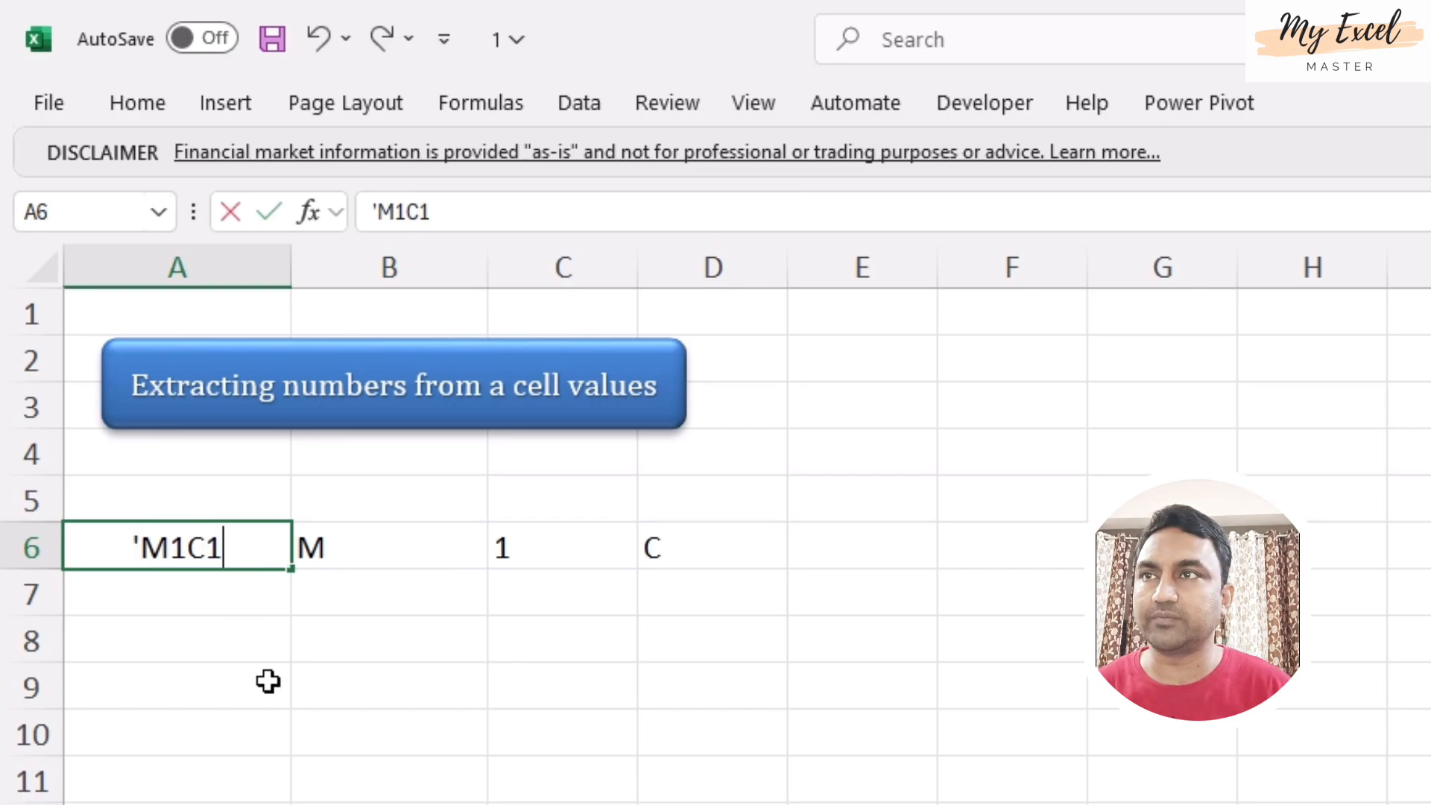
key("Return")
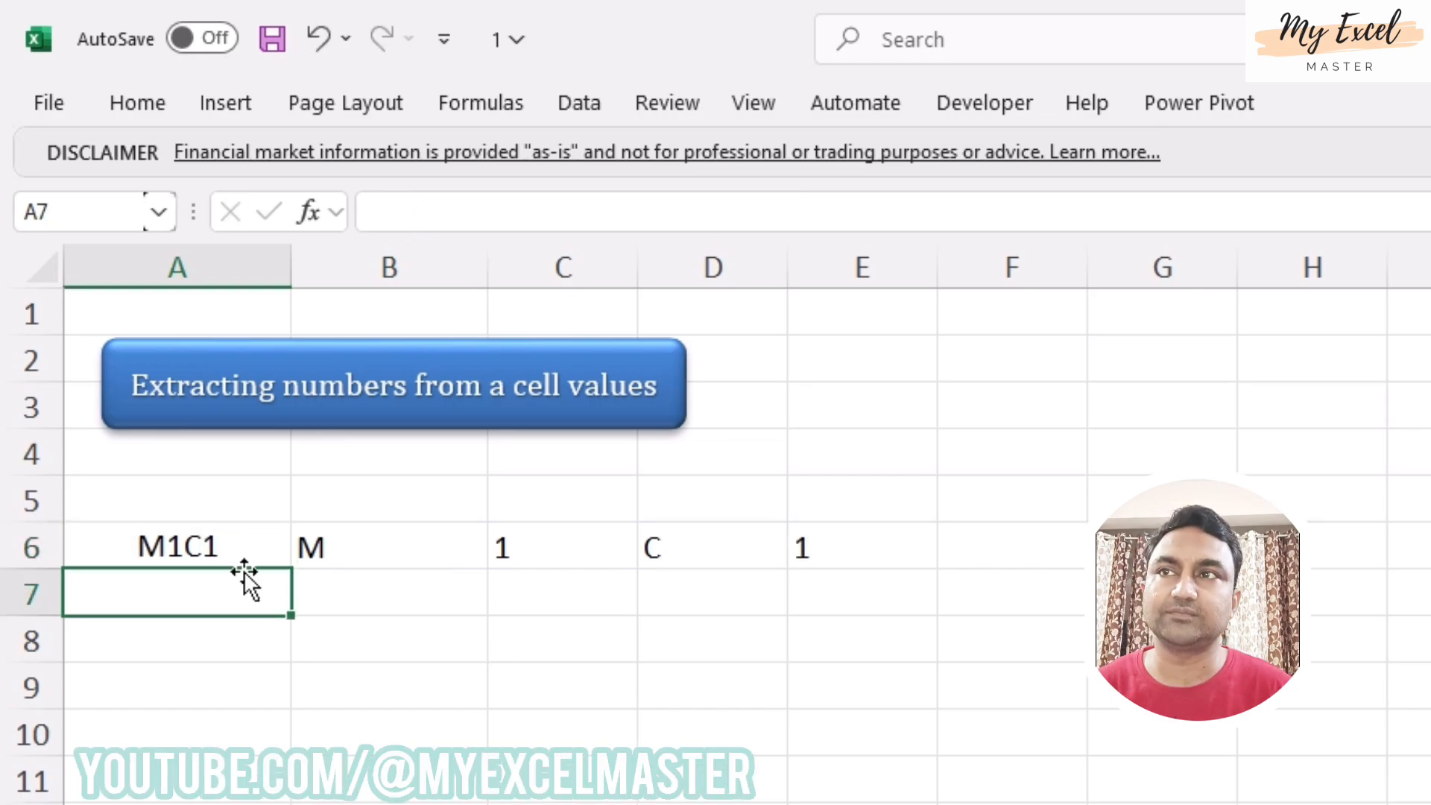
- Compare the source text in A6 with the single characters that B6's formula spills across B6:E6
left_click(330, 549)
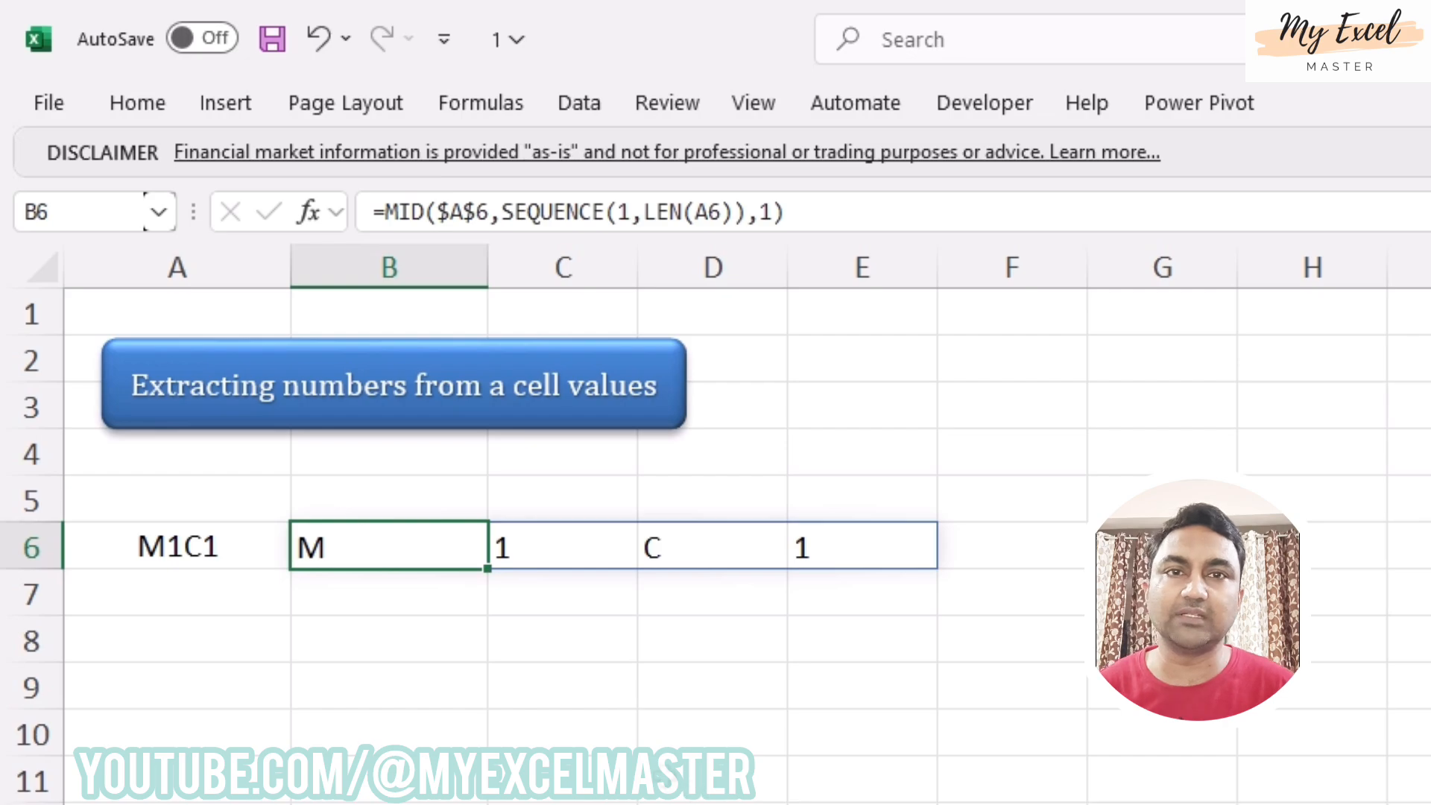
left_click(205, 543)
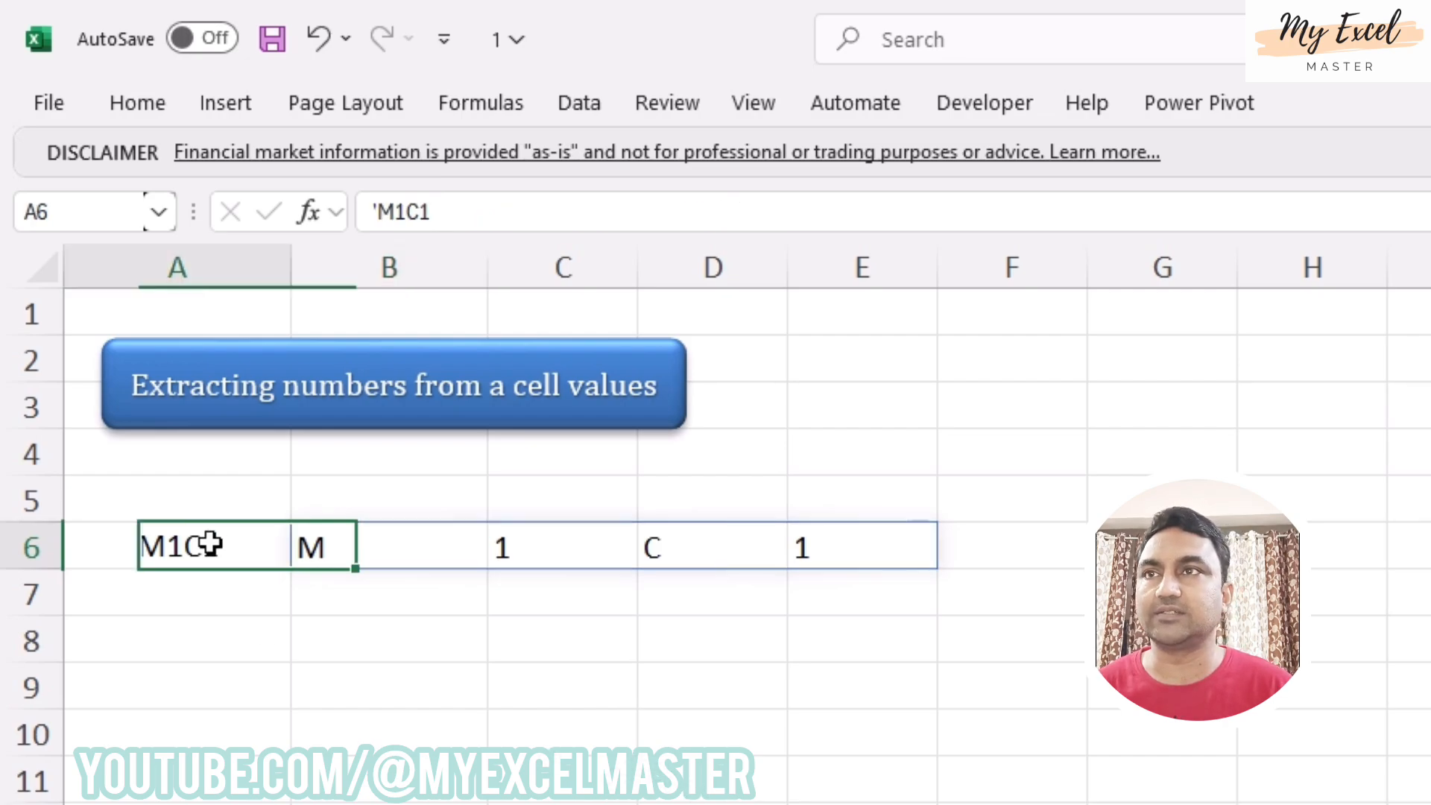
left_click(380, 552)
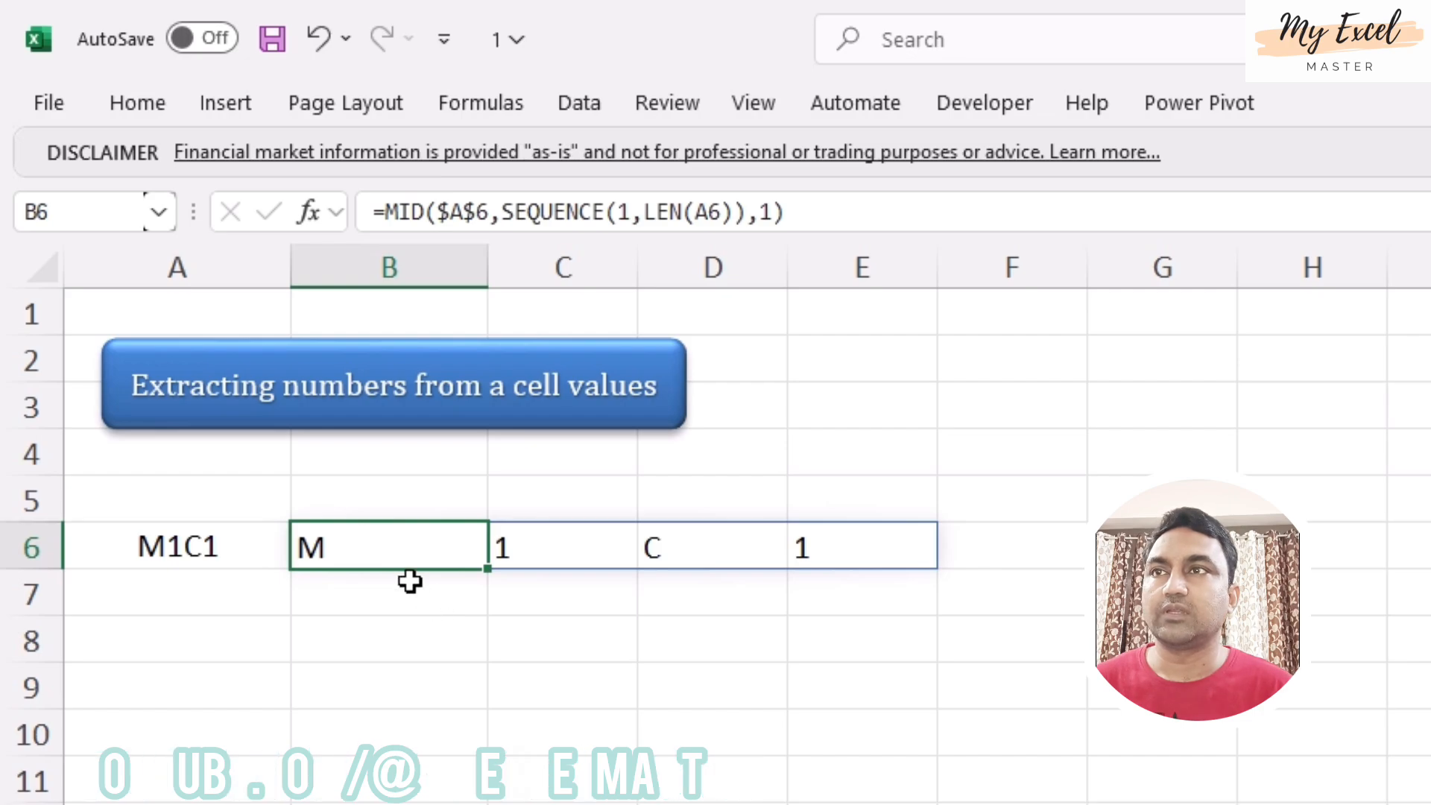
left_click(541, 552)
left_click(696, 543)
left_click(833, 537)
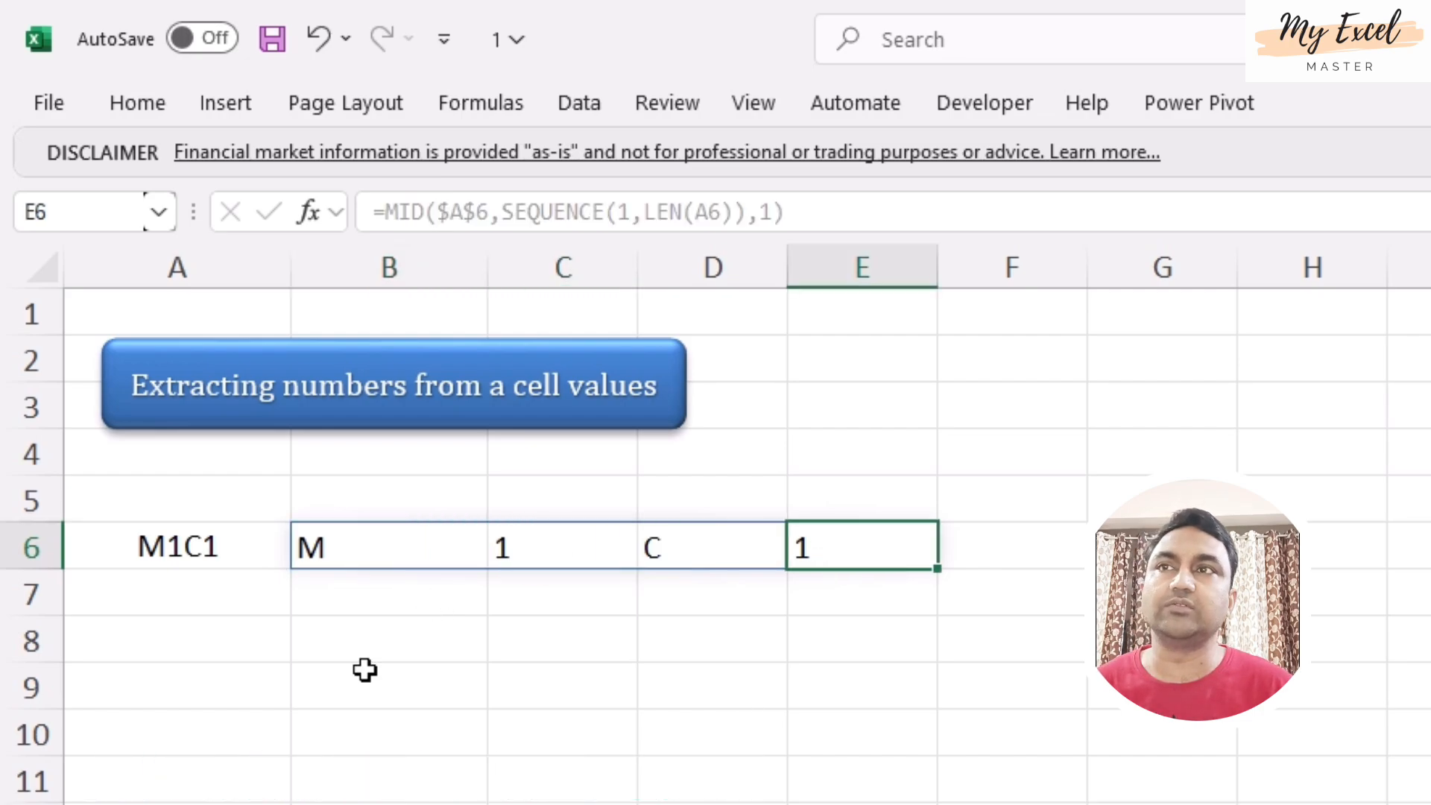
left_click(364, 589)
- Wrap B6's MID formula in the VALUE function, giving =VALUE(MID($A$6,SEQUENCE(1,LEN(A6)),1))
left_click(360, 540)
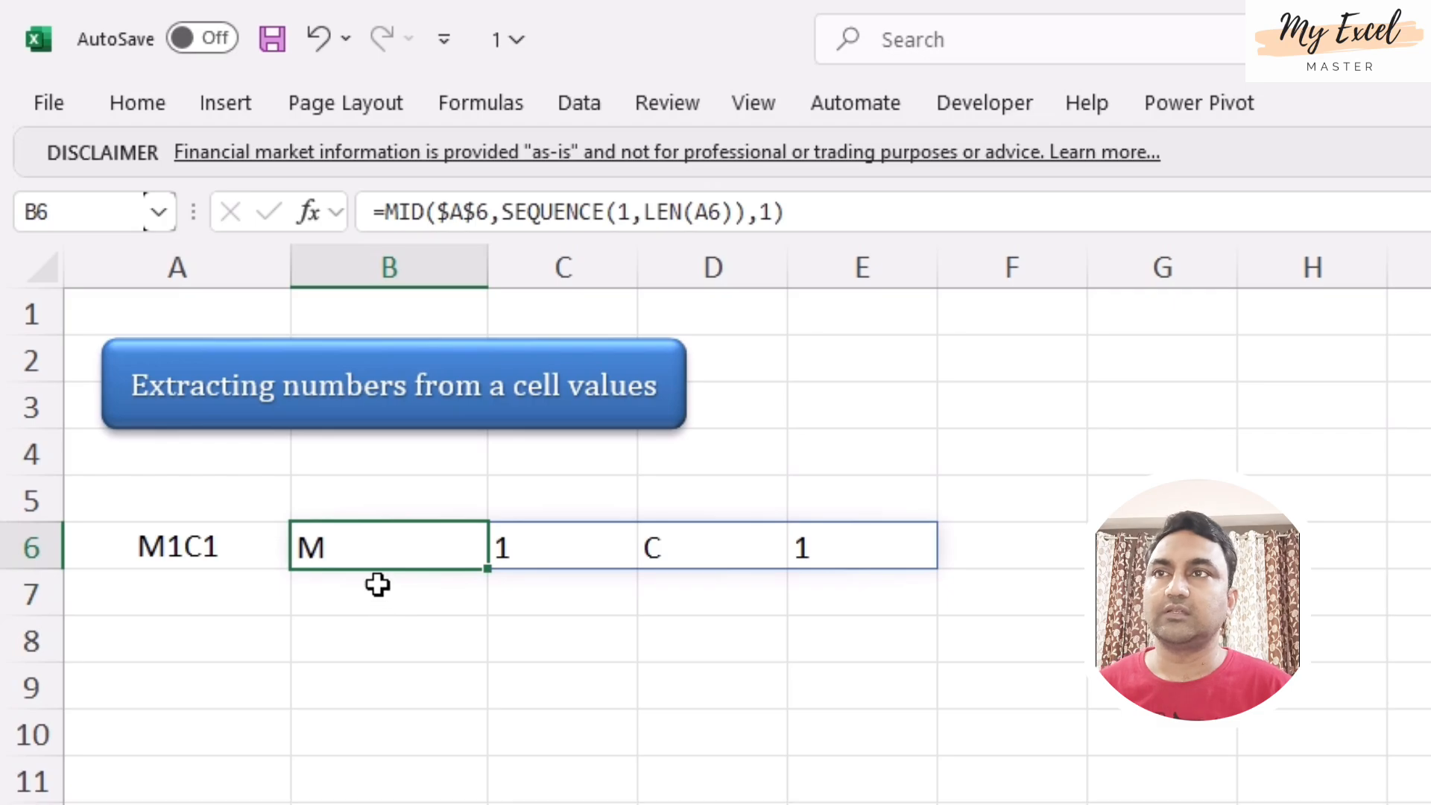
left_click(385, 212)
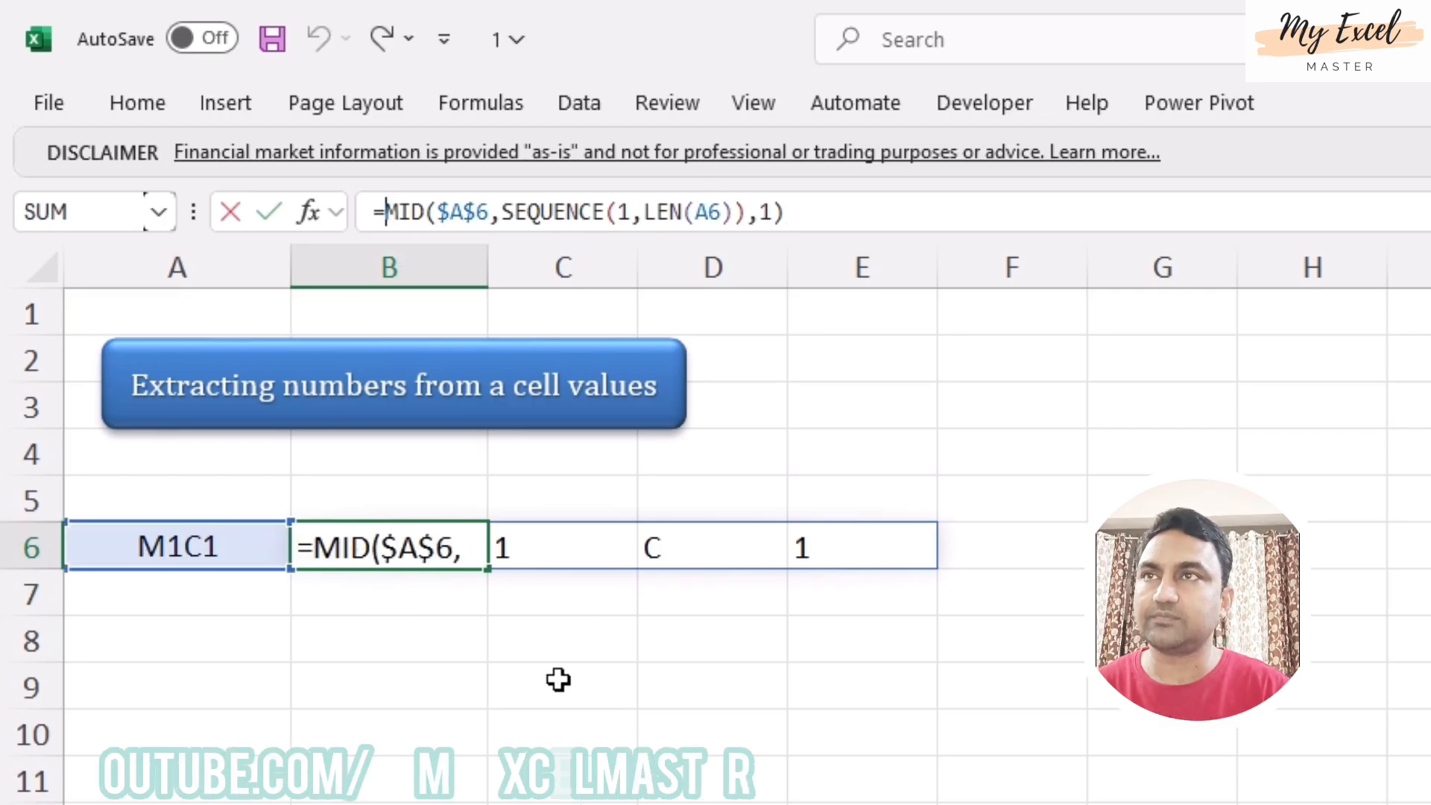
type("VAL")
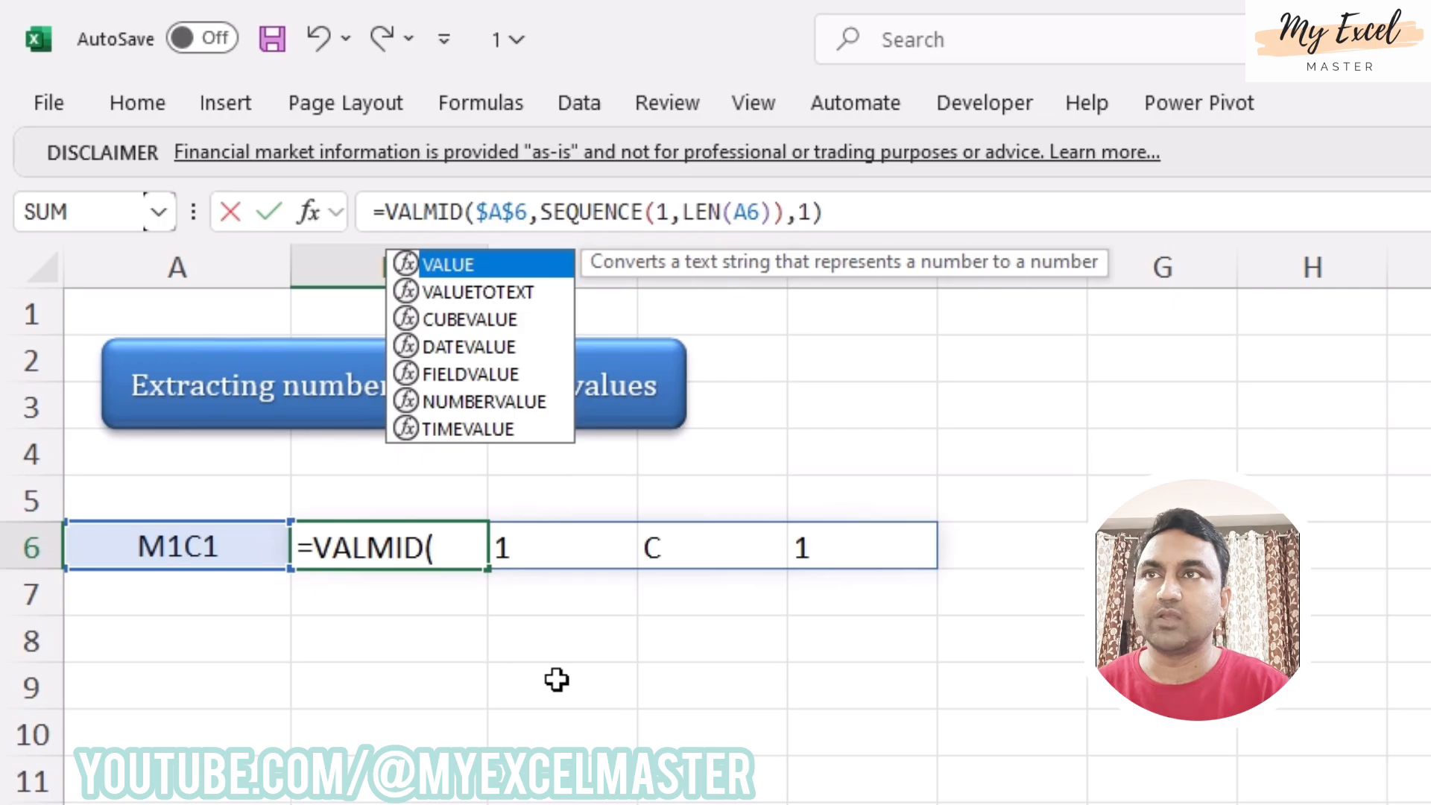
key("Tab")
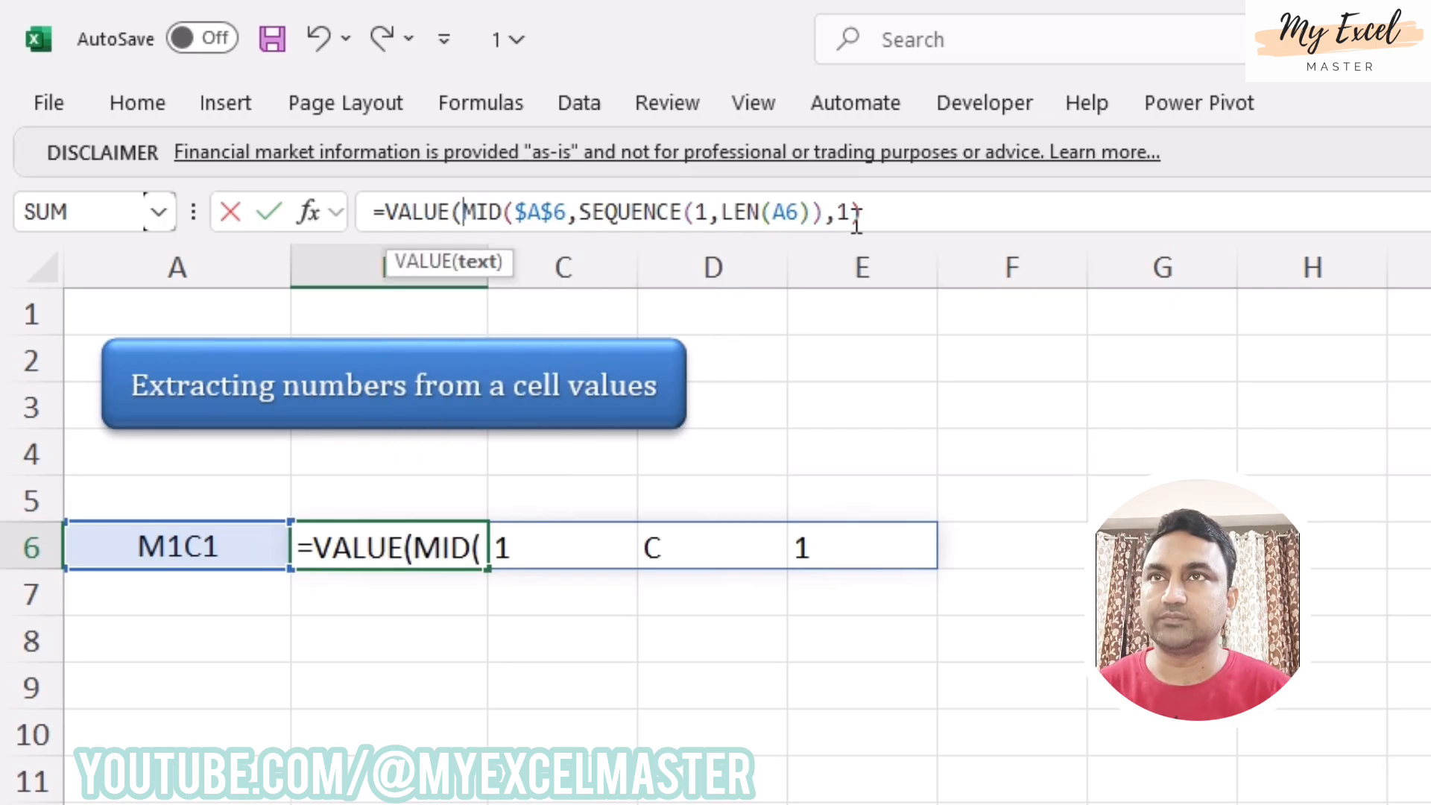
left_click(906, 214)
type(")")
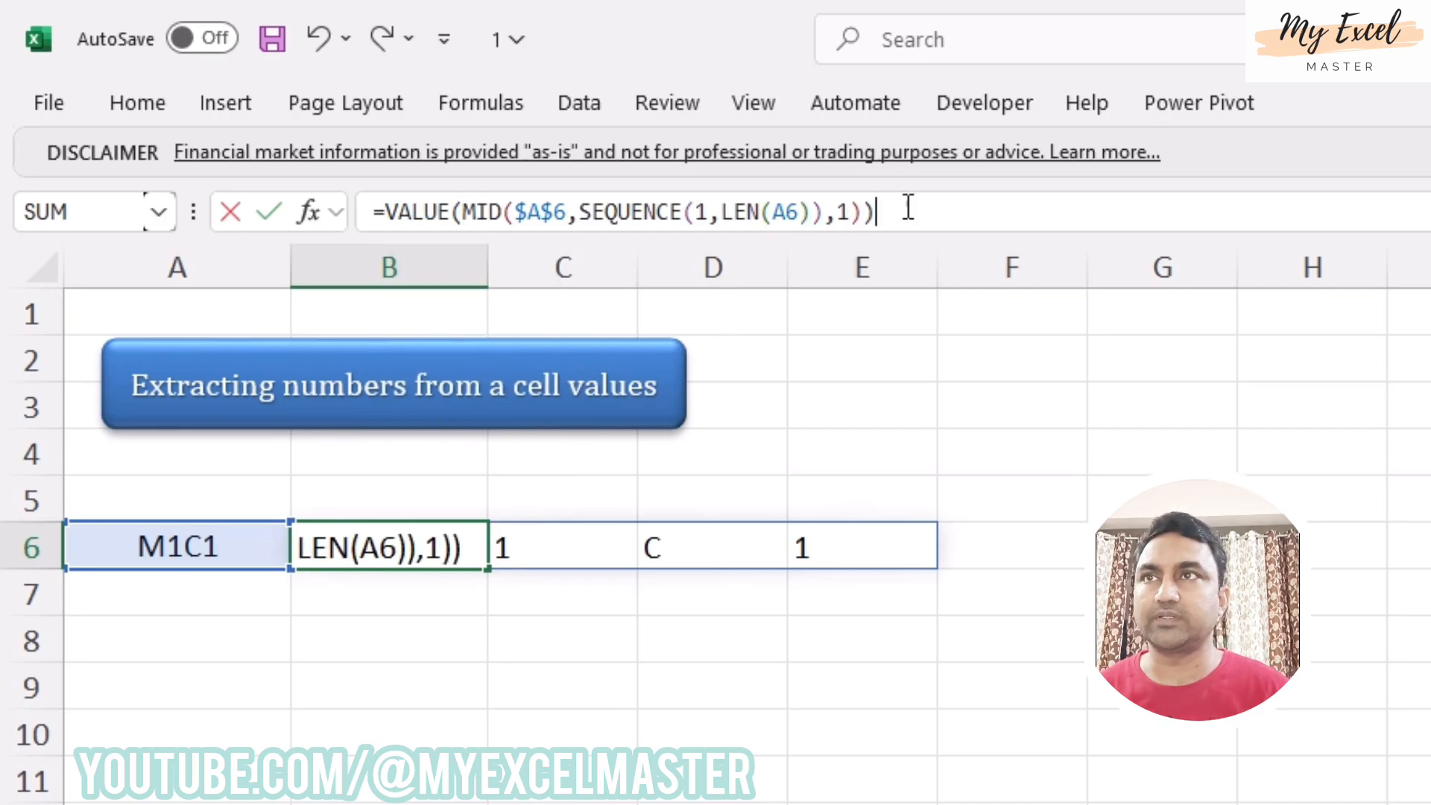
key("Return")
key("Up")
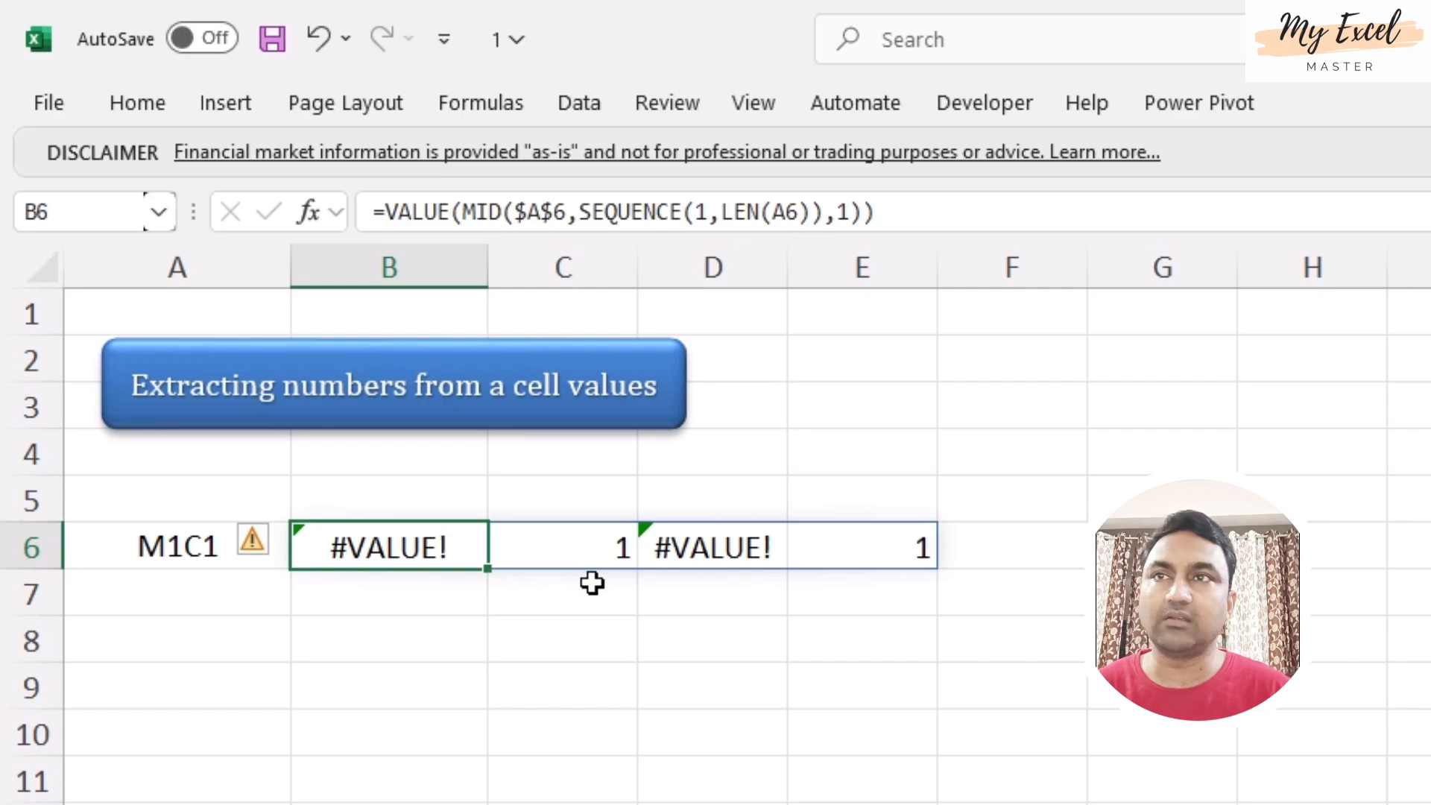
- Wrap B6's VALUE formula in IFERROR with an empty string ("") as the value for errors
left_click(565, 555)
left_click(387, 550)
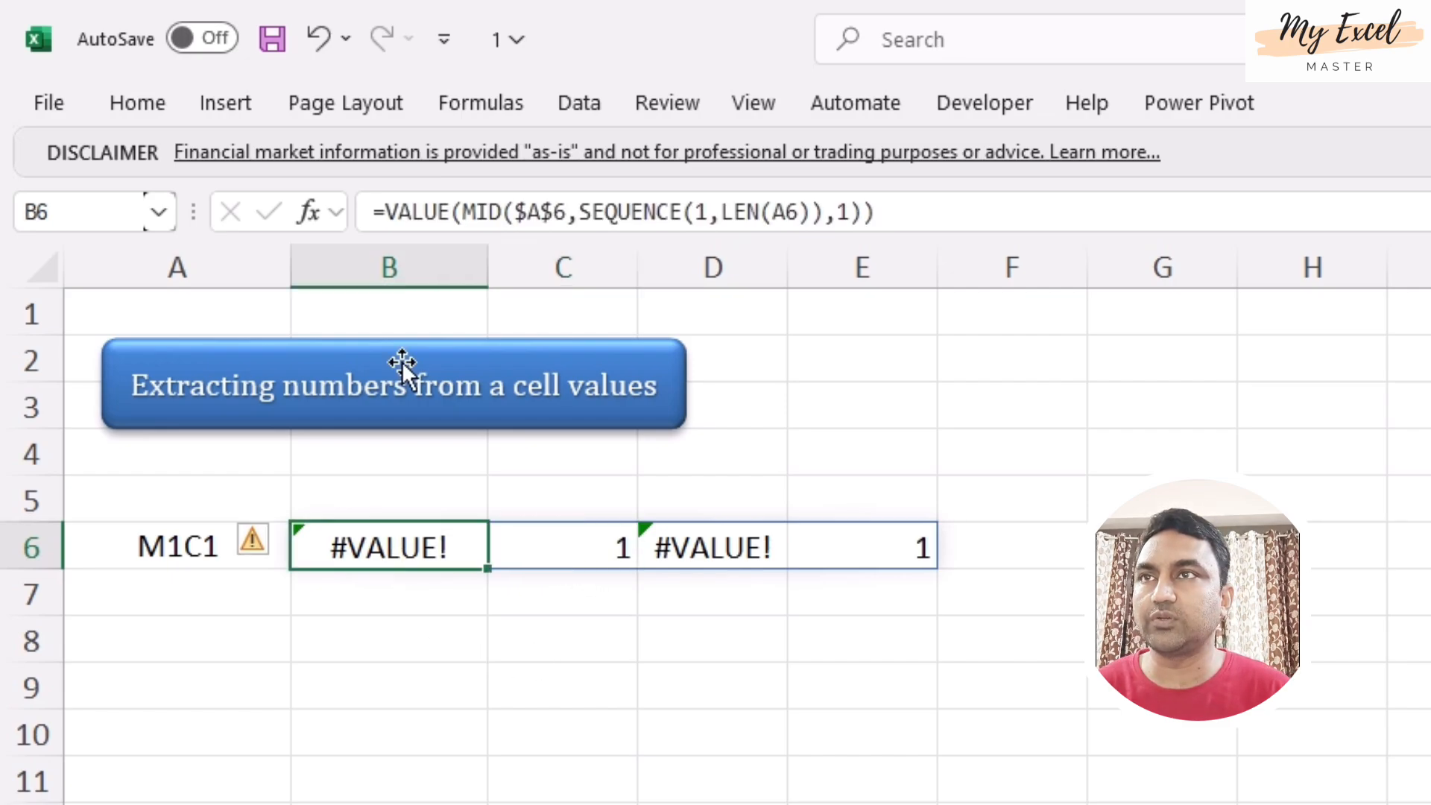
left_click(396, 210)
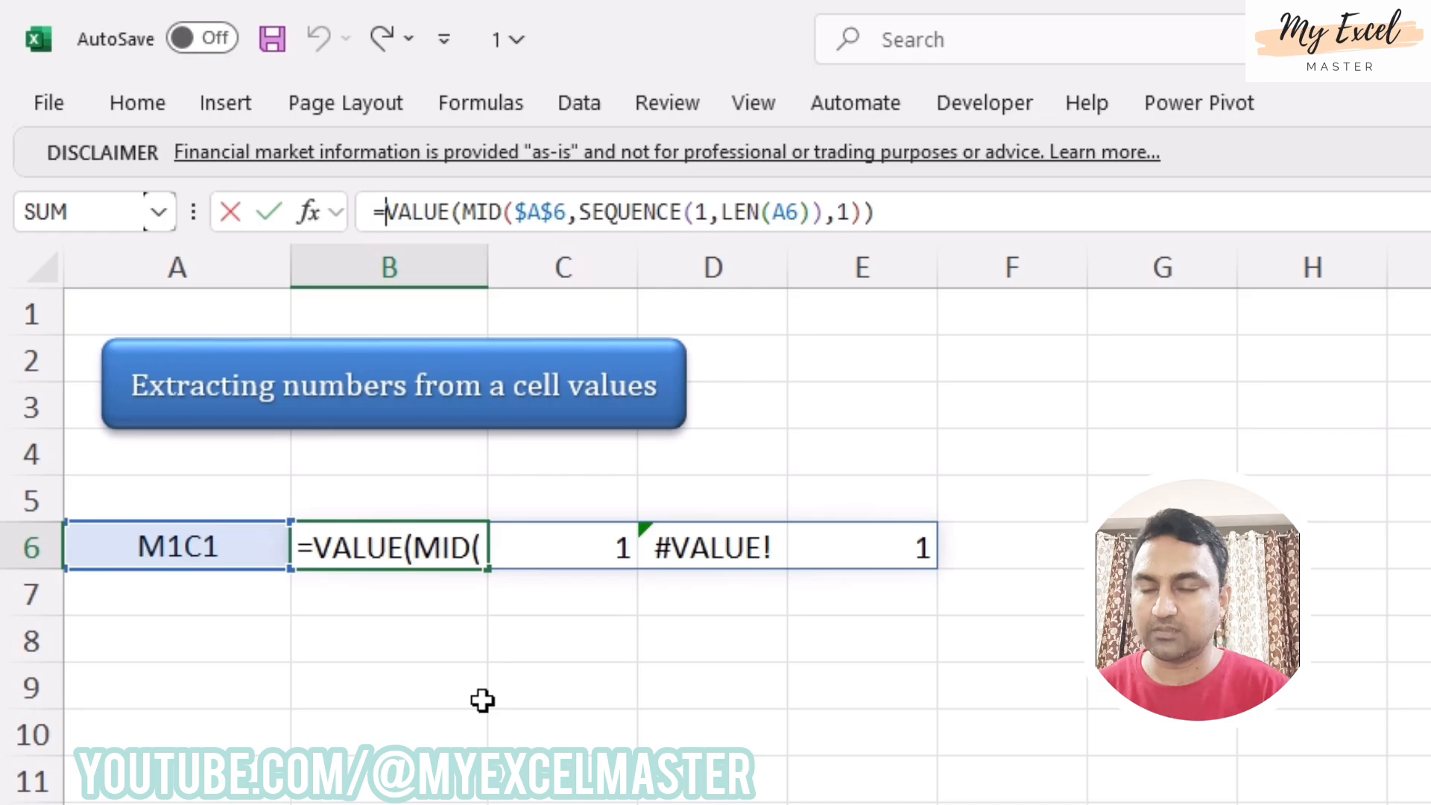
type("IFERR")
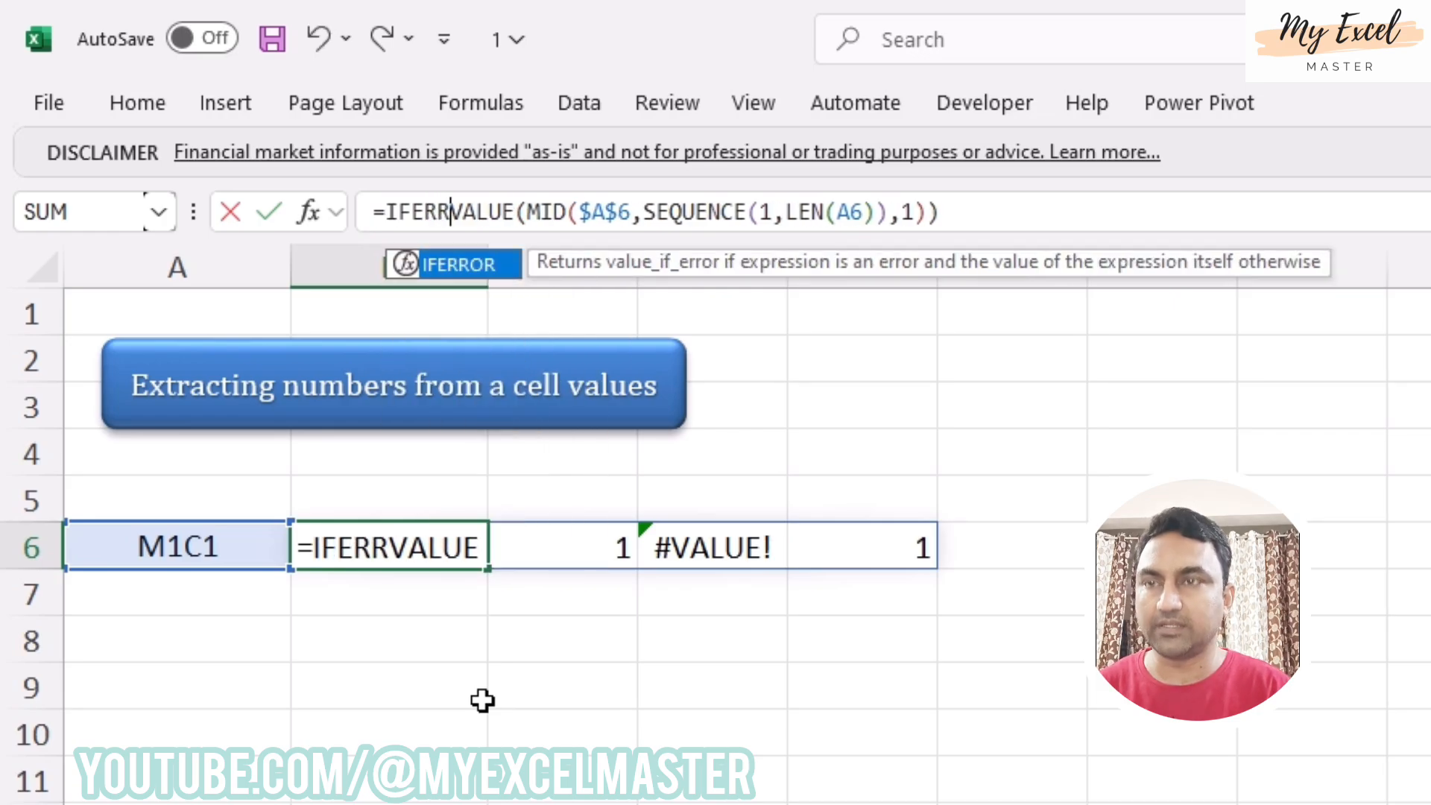
key("Tab")
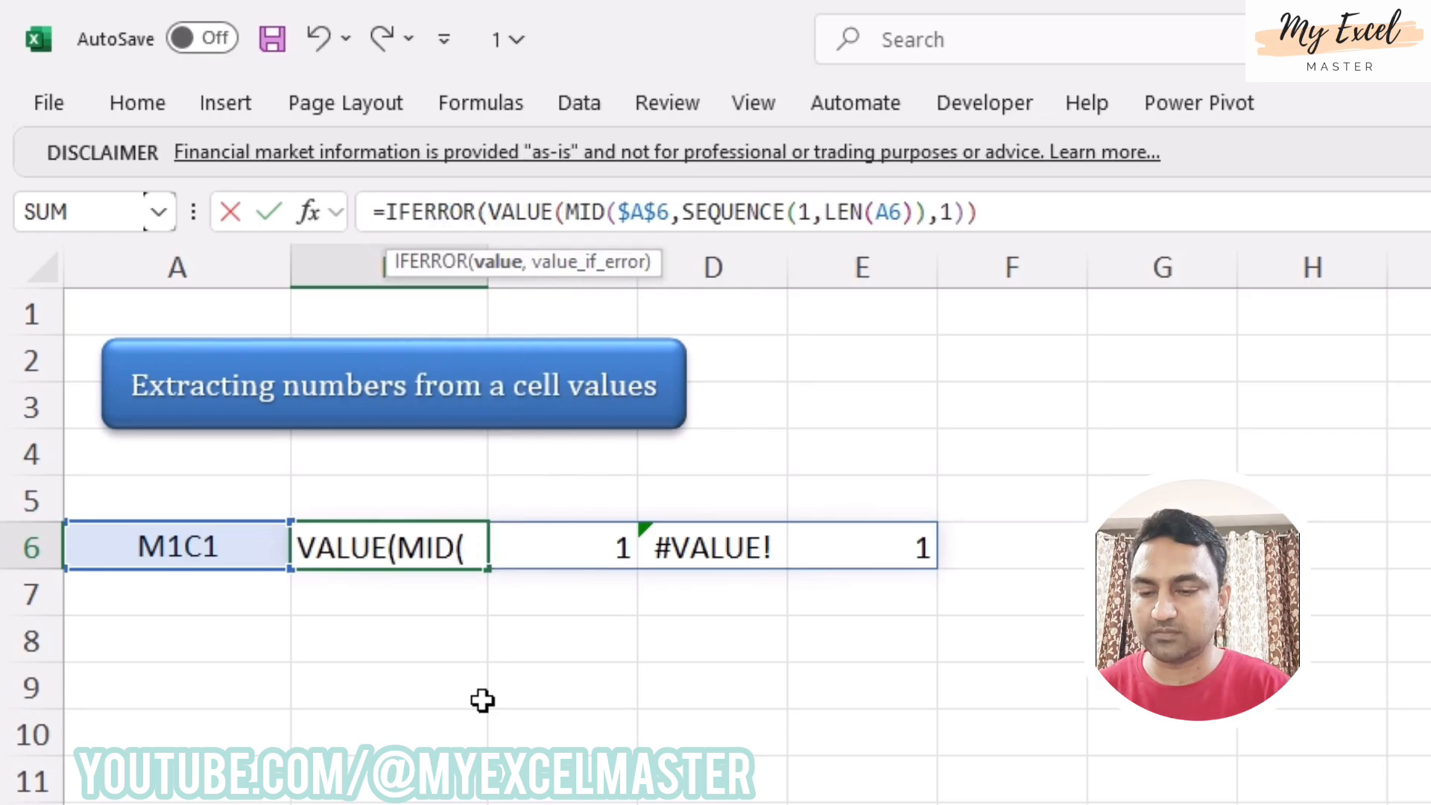
left_click(1085, 216)
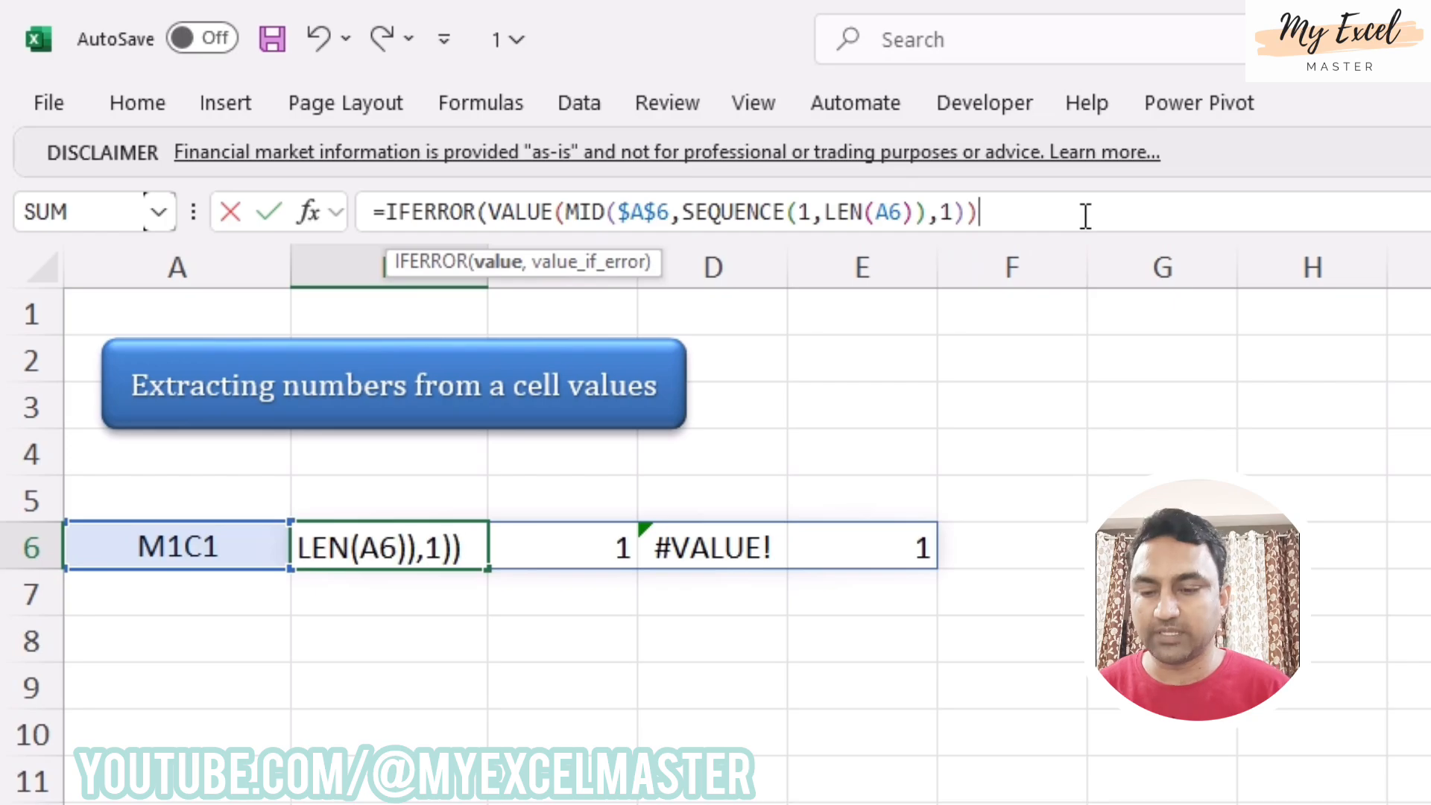
type(",\"\"")
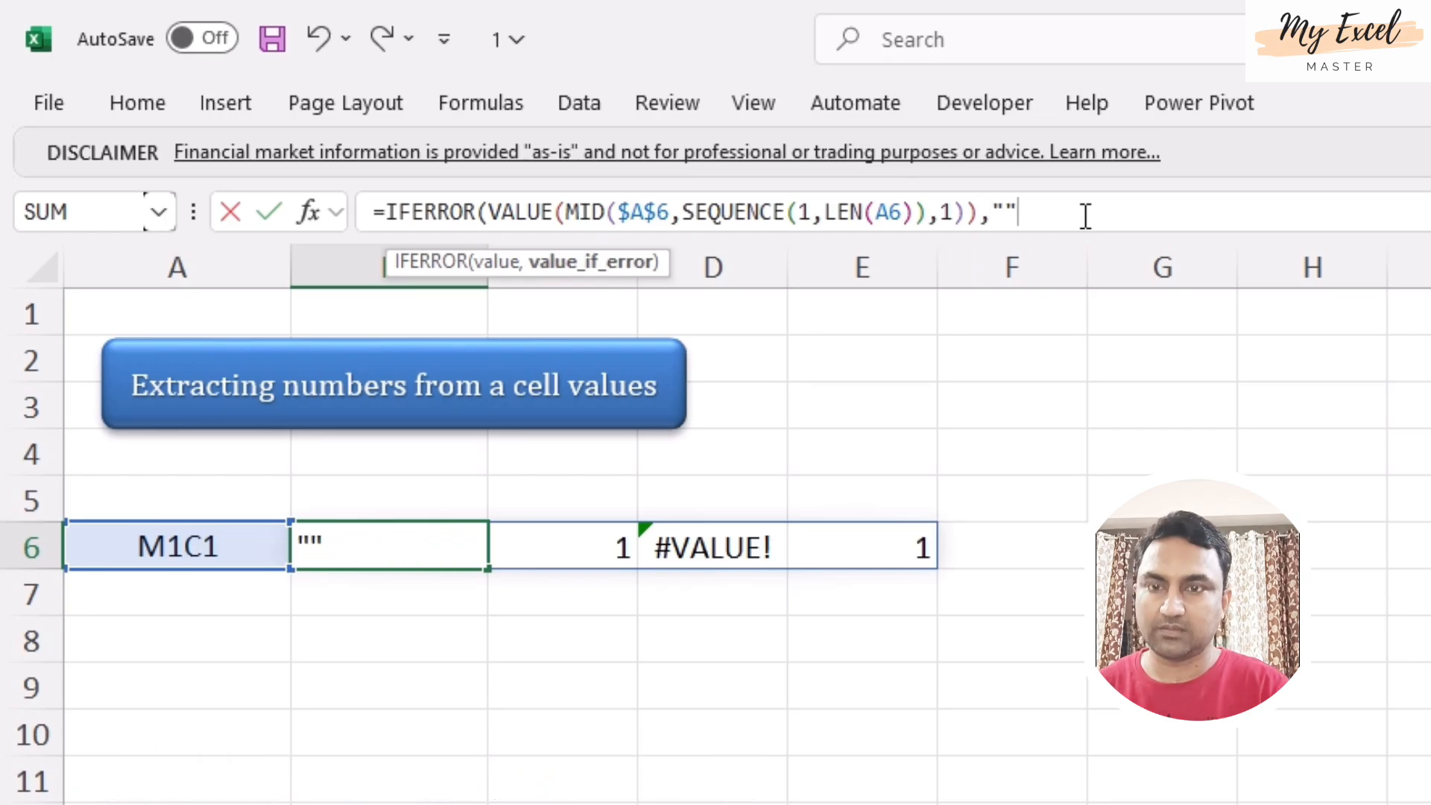
type(")")
key("ctrl+Return")
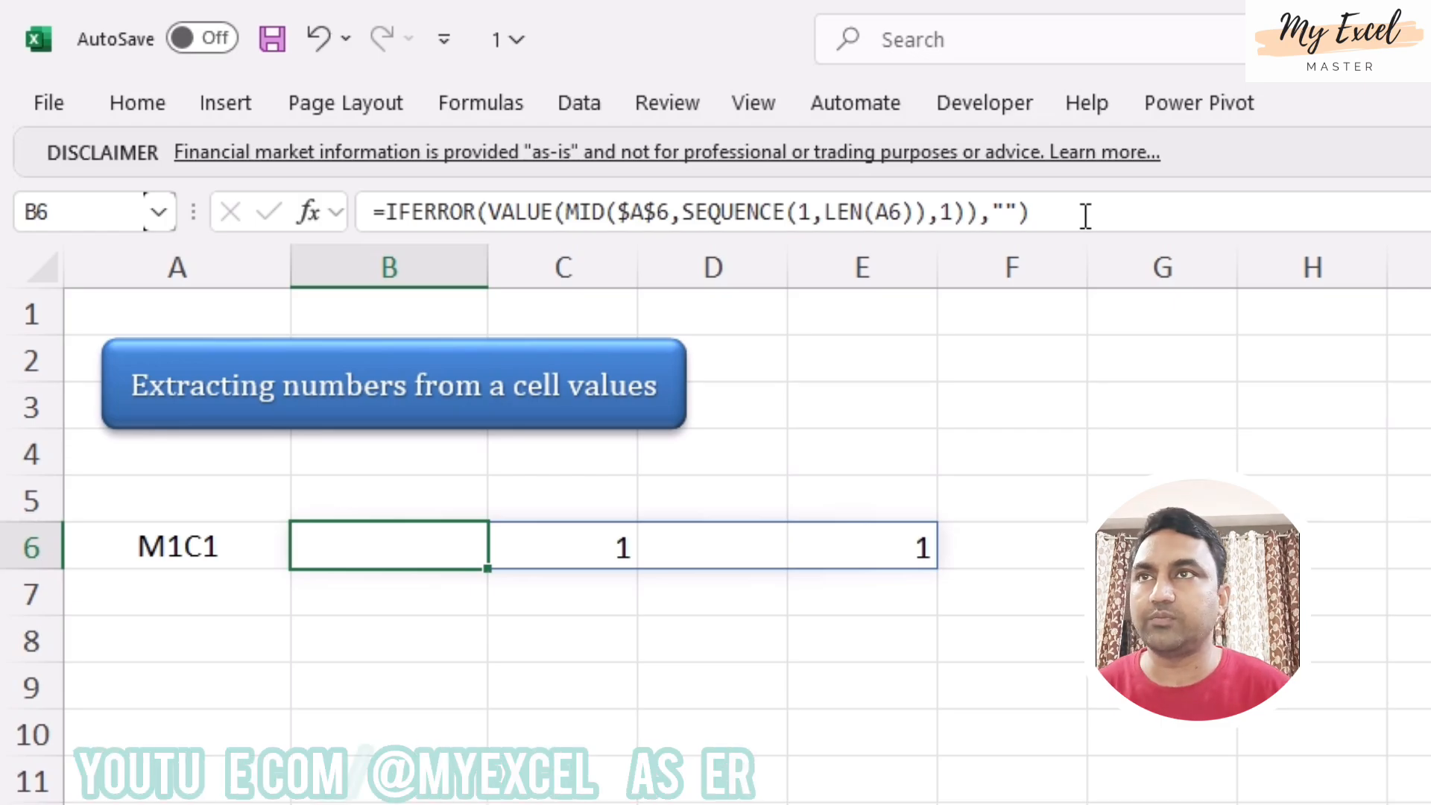
- Wrap B6's whole formula in CONCAT, giving =CONCAT(IFERROR(VALUE(MID($A$6,SEQUENCE(1,LEN(A6)),1)),""))
left_click(393, 217)
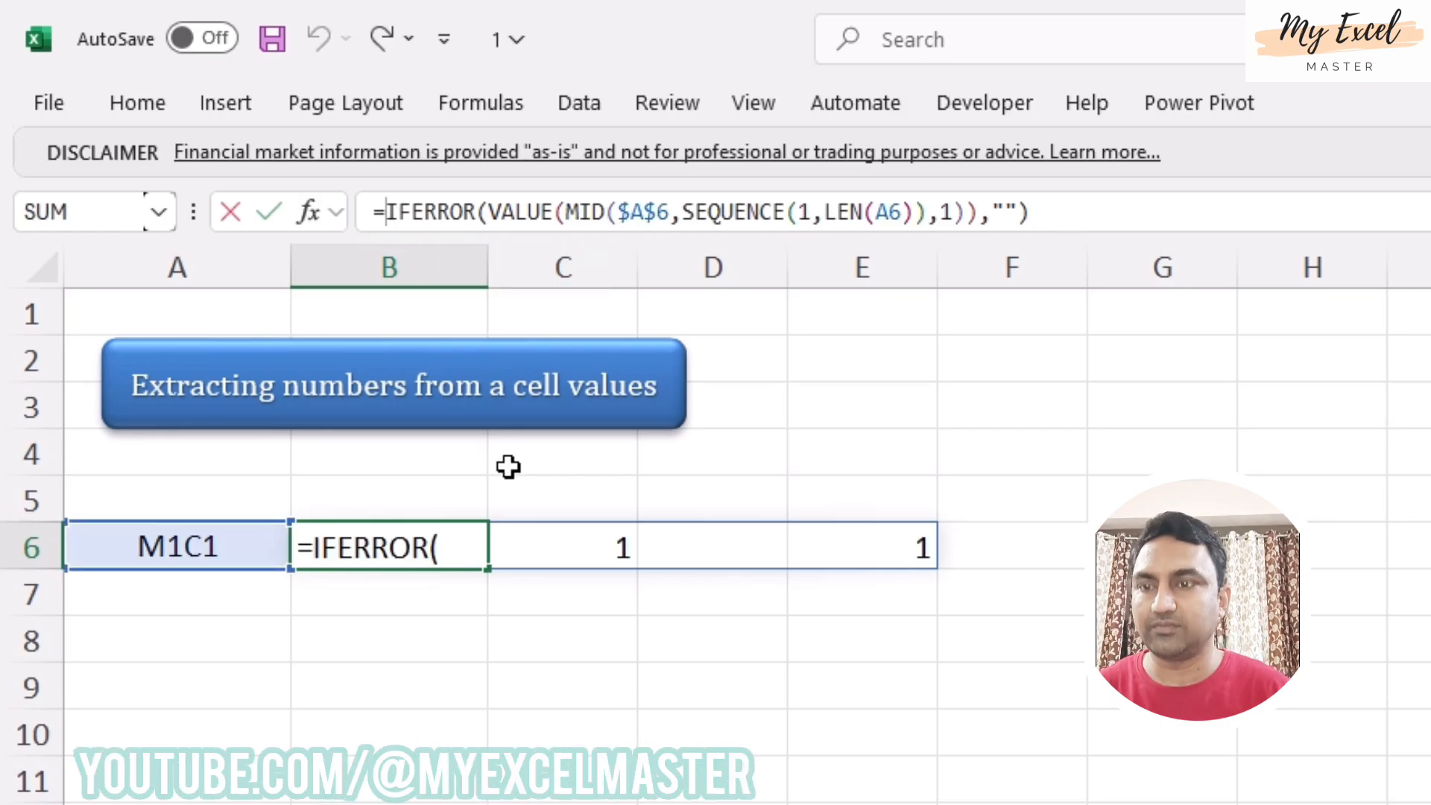
type("CON")
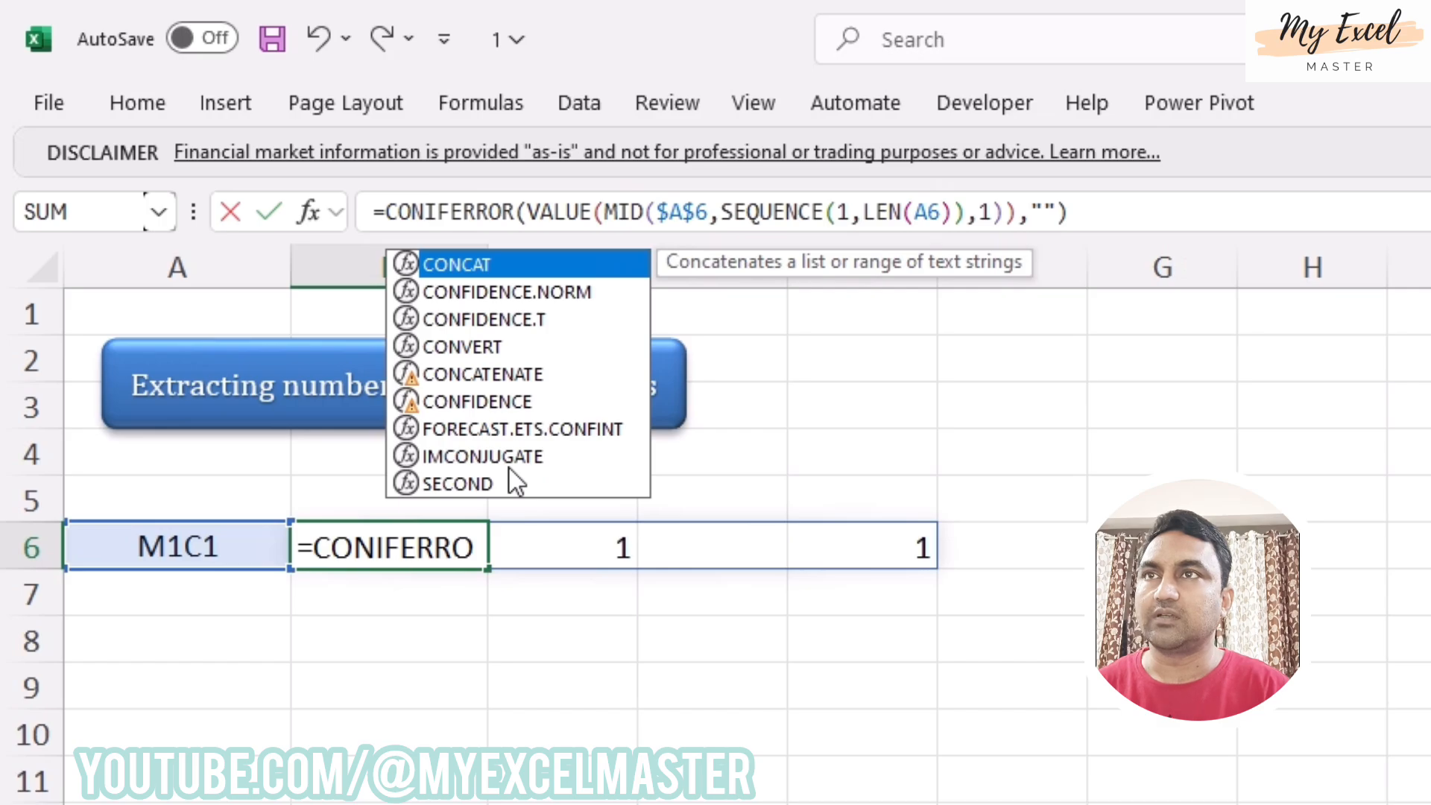
key("Tab")
left_click(1220, 219)
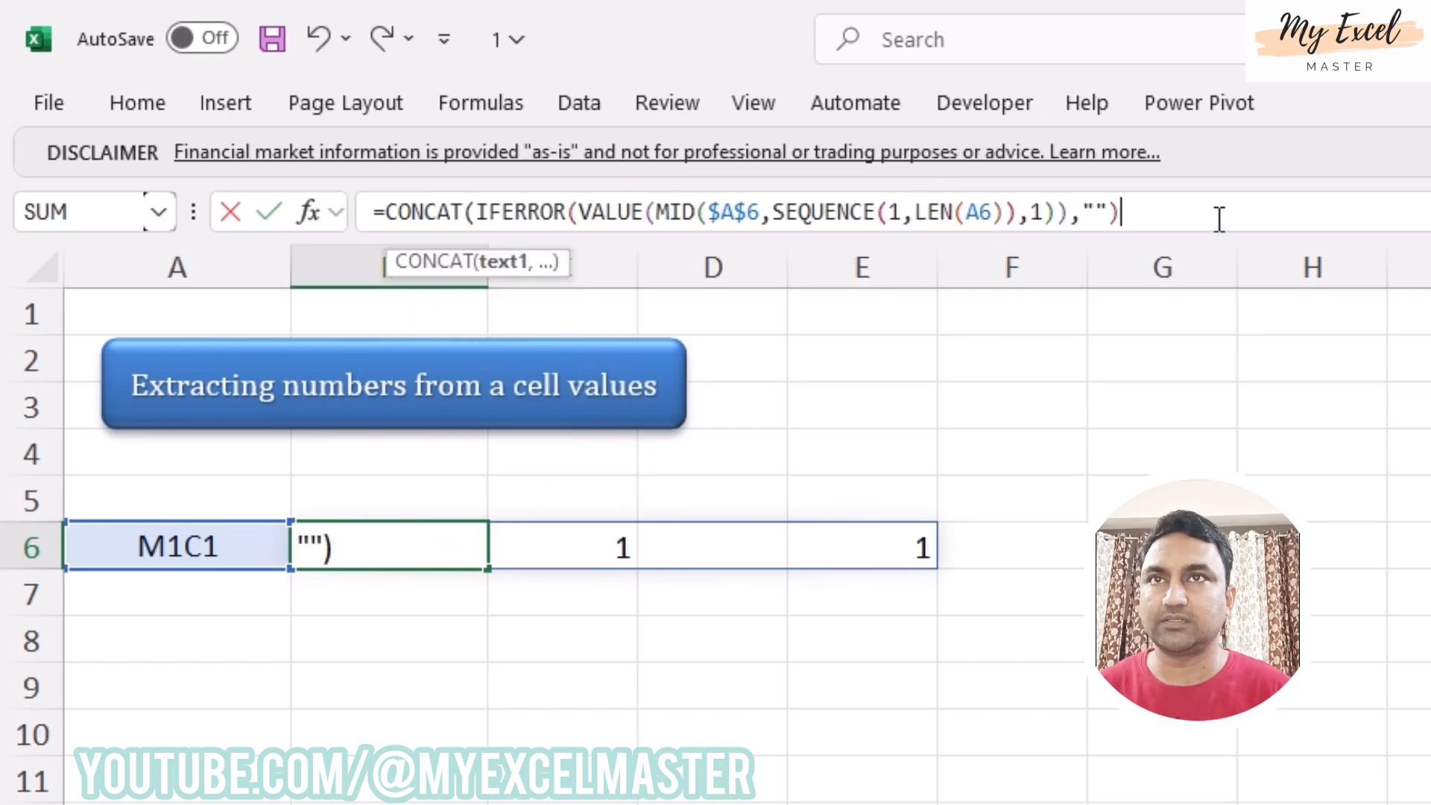
type(")")
key("Return")
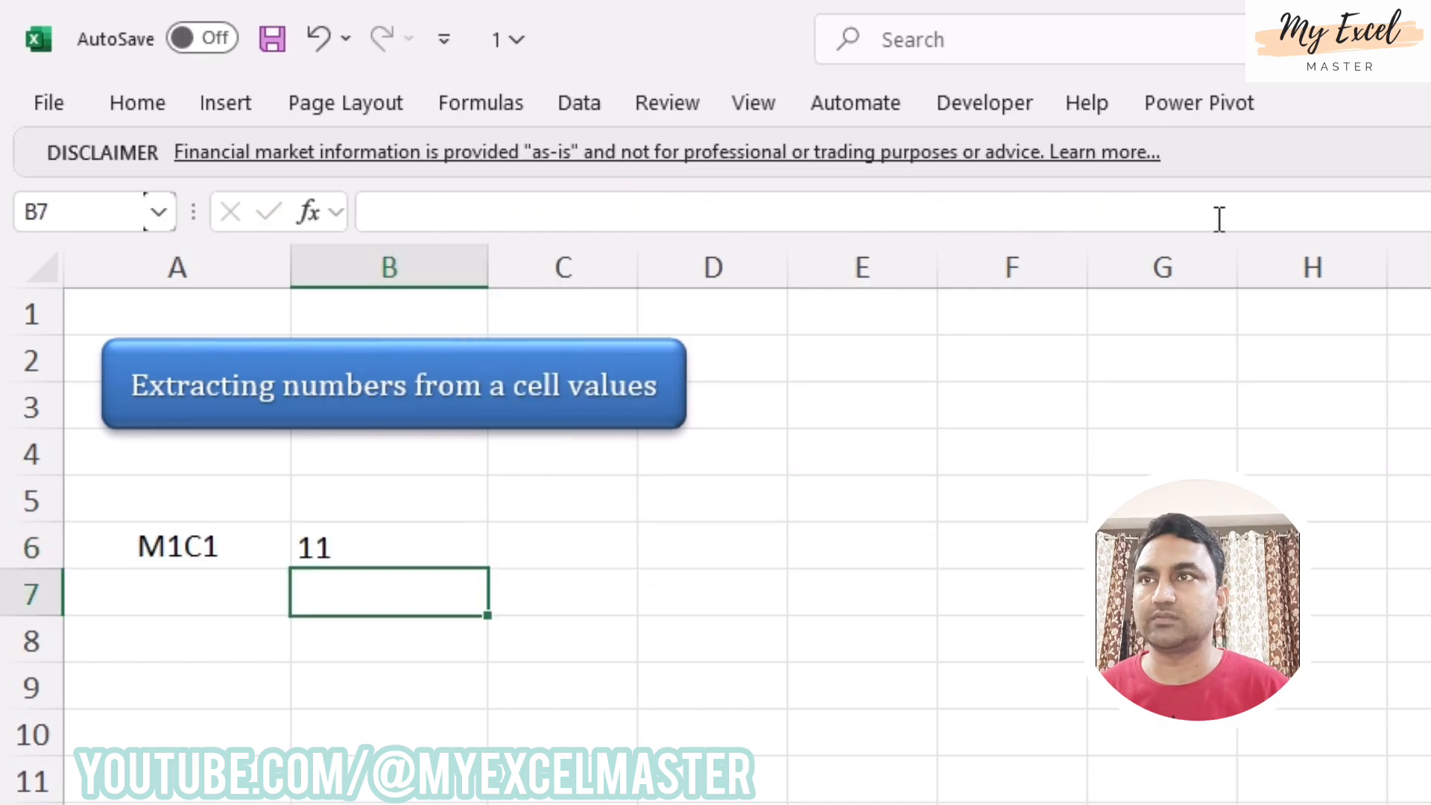
key("Up")
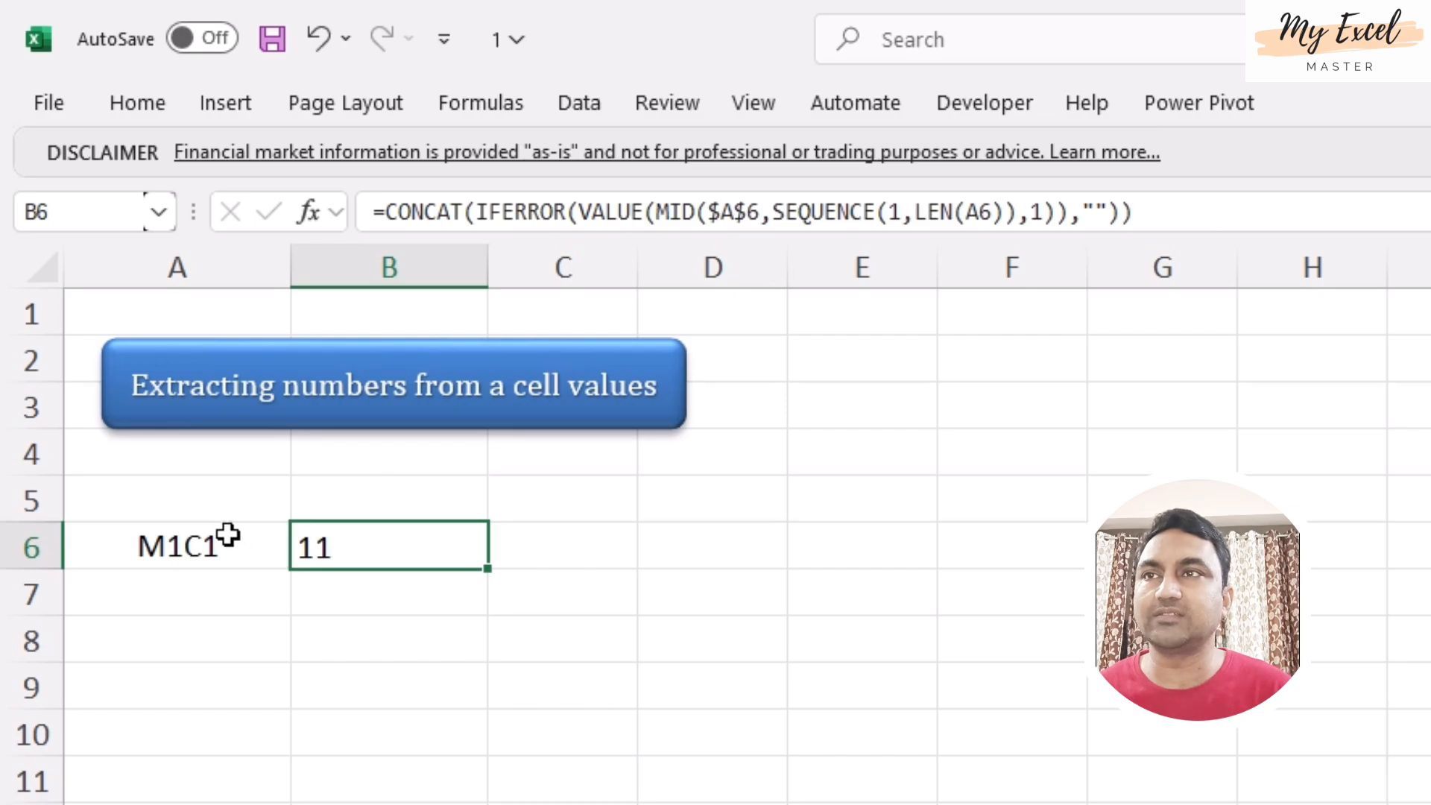
- Replace the content of cell A6 with the text value '31OCT2024, including the leading apostrophe
left_click(201, 546)
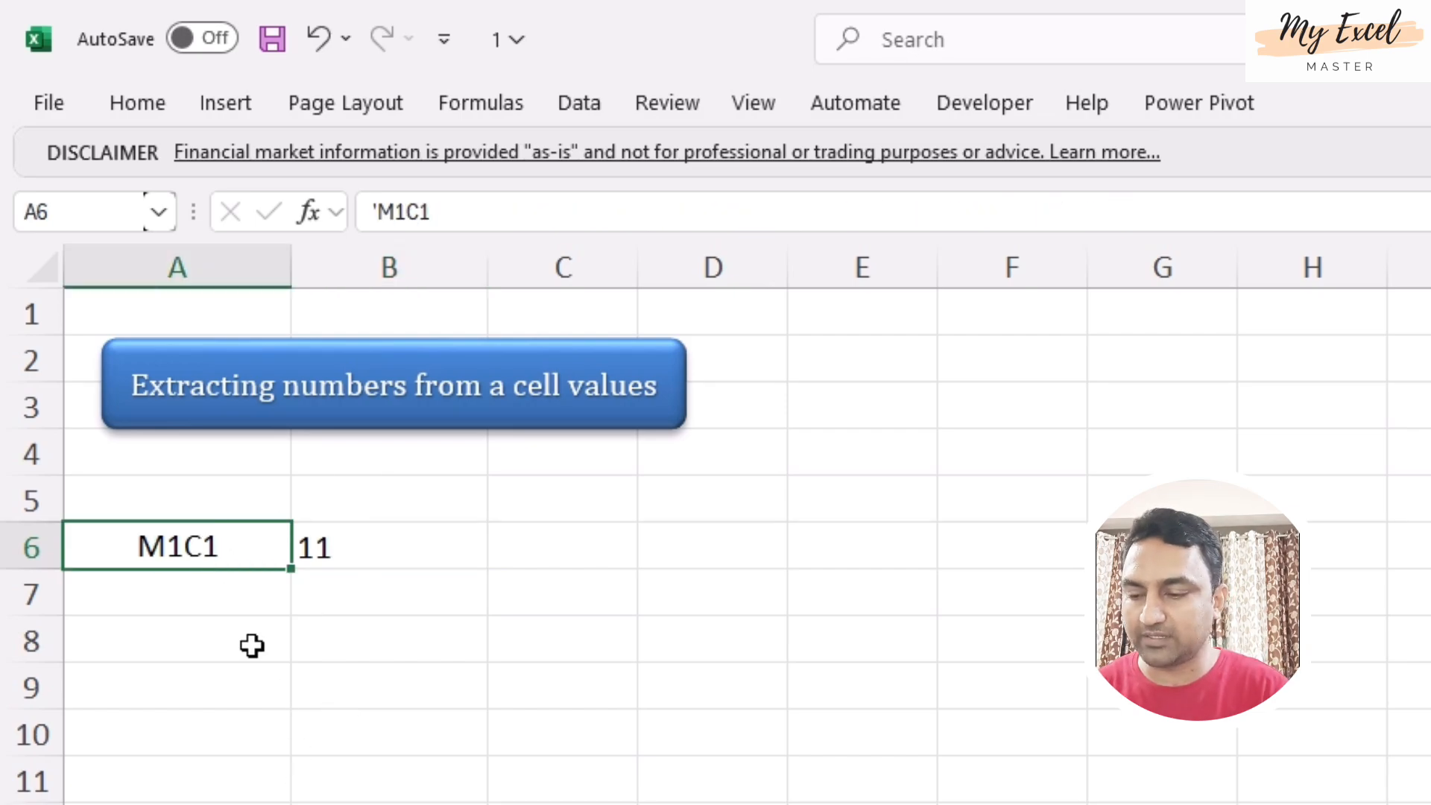
type("3")
key("BackSpace")
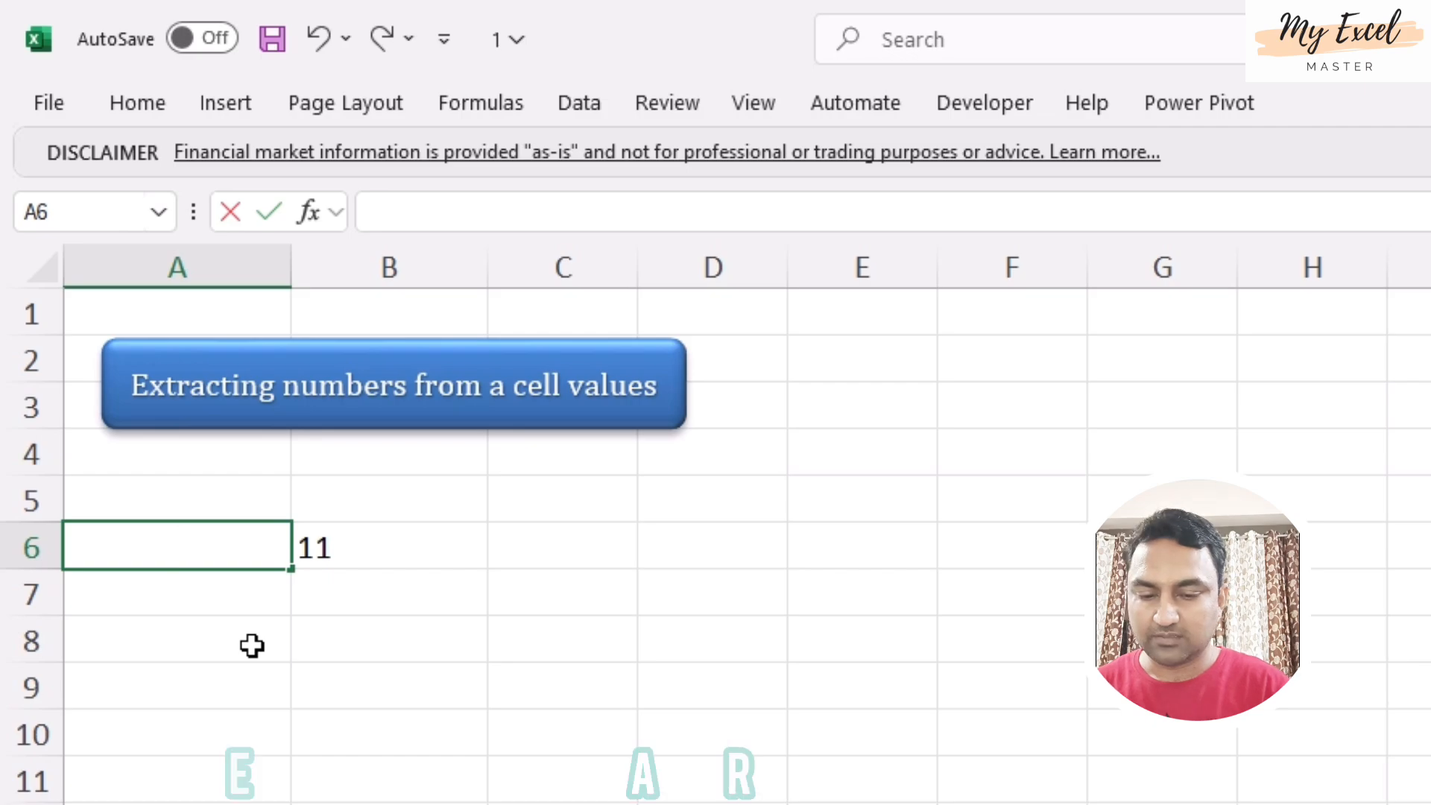
type("'31OC")
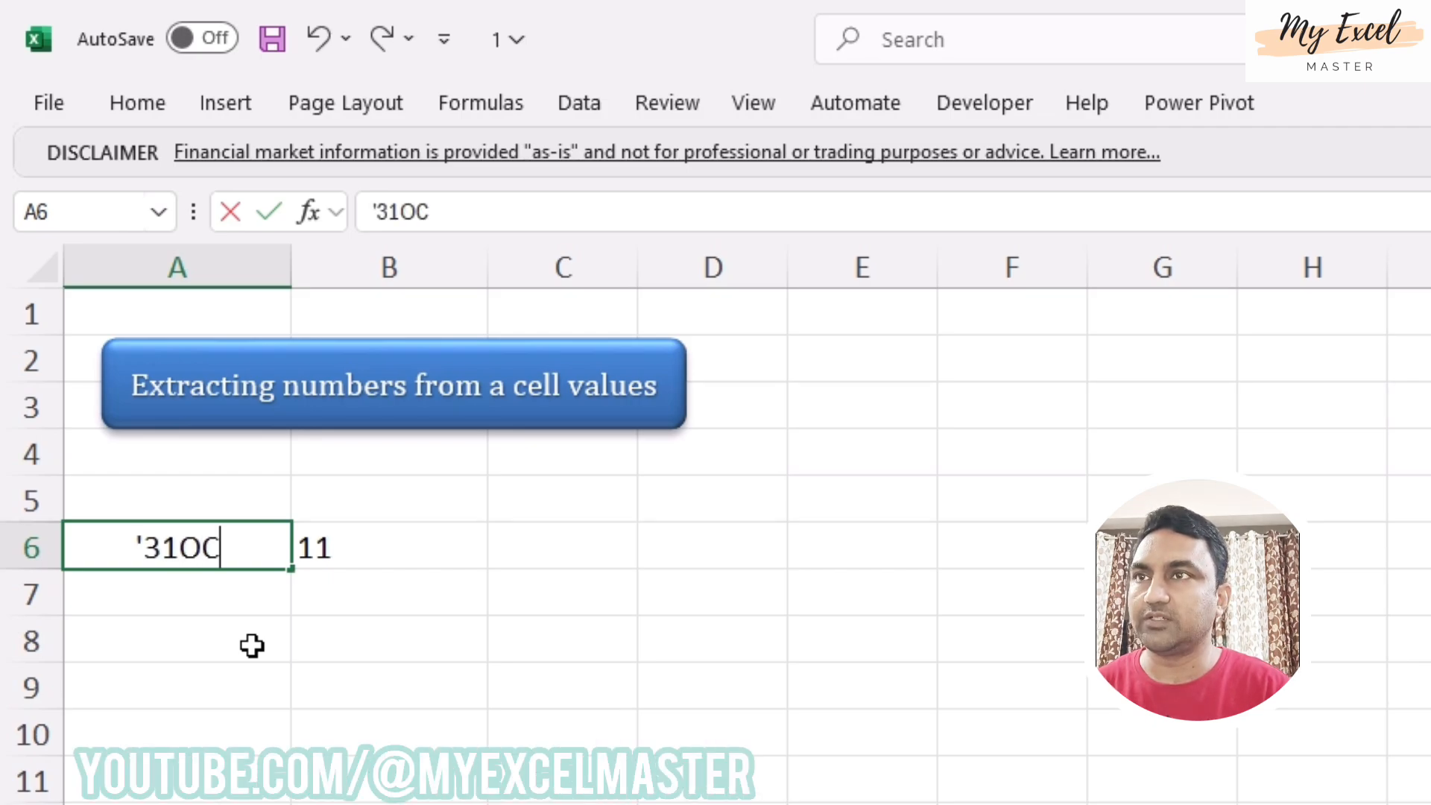
type("T2024")
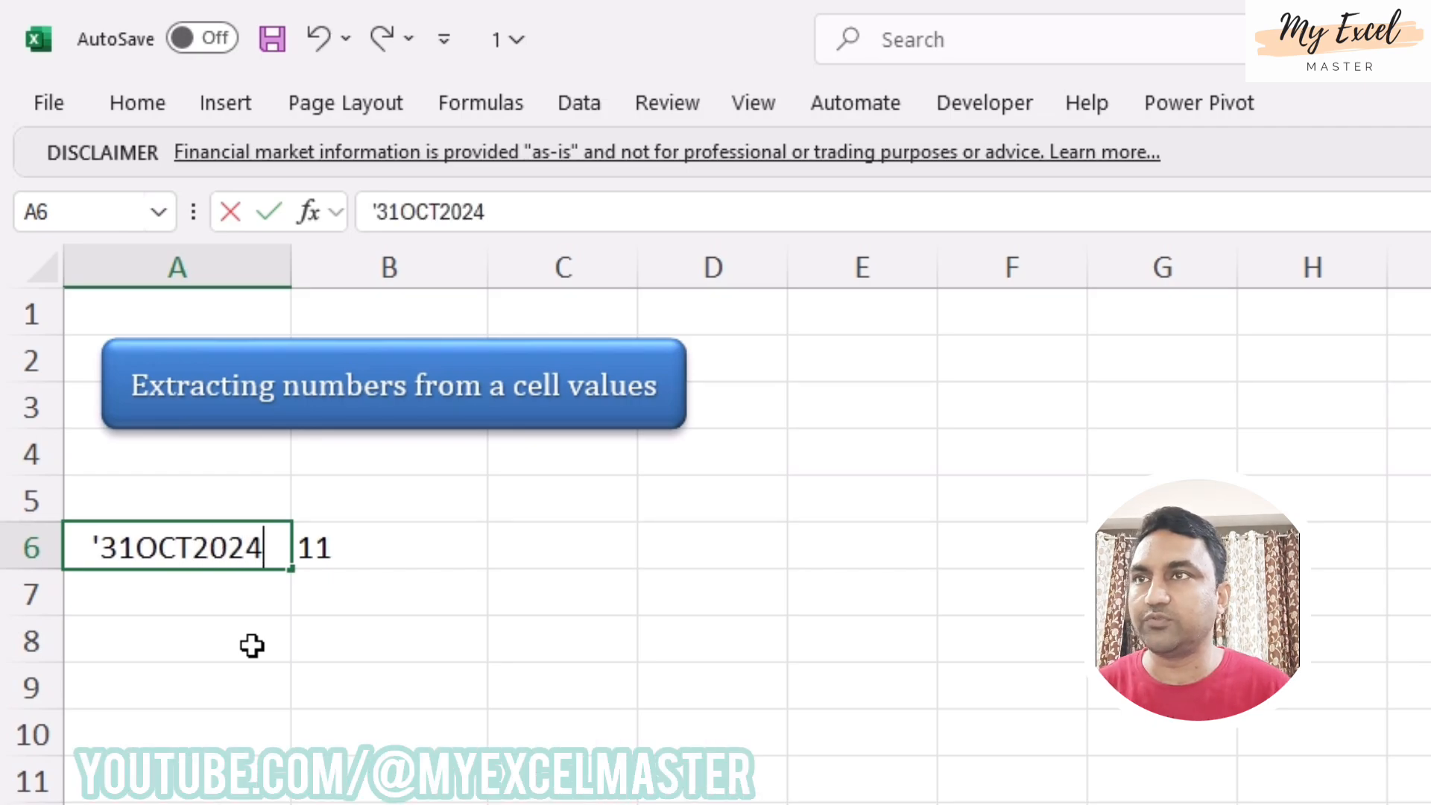
key("Return")
key("Up")
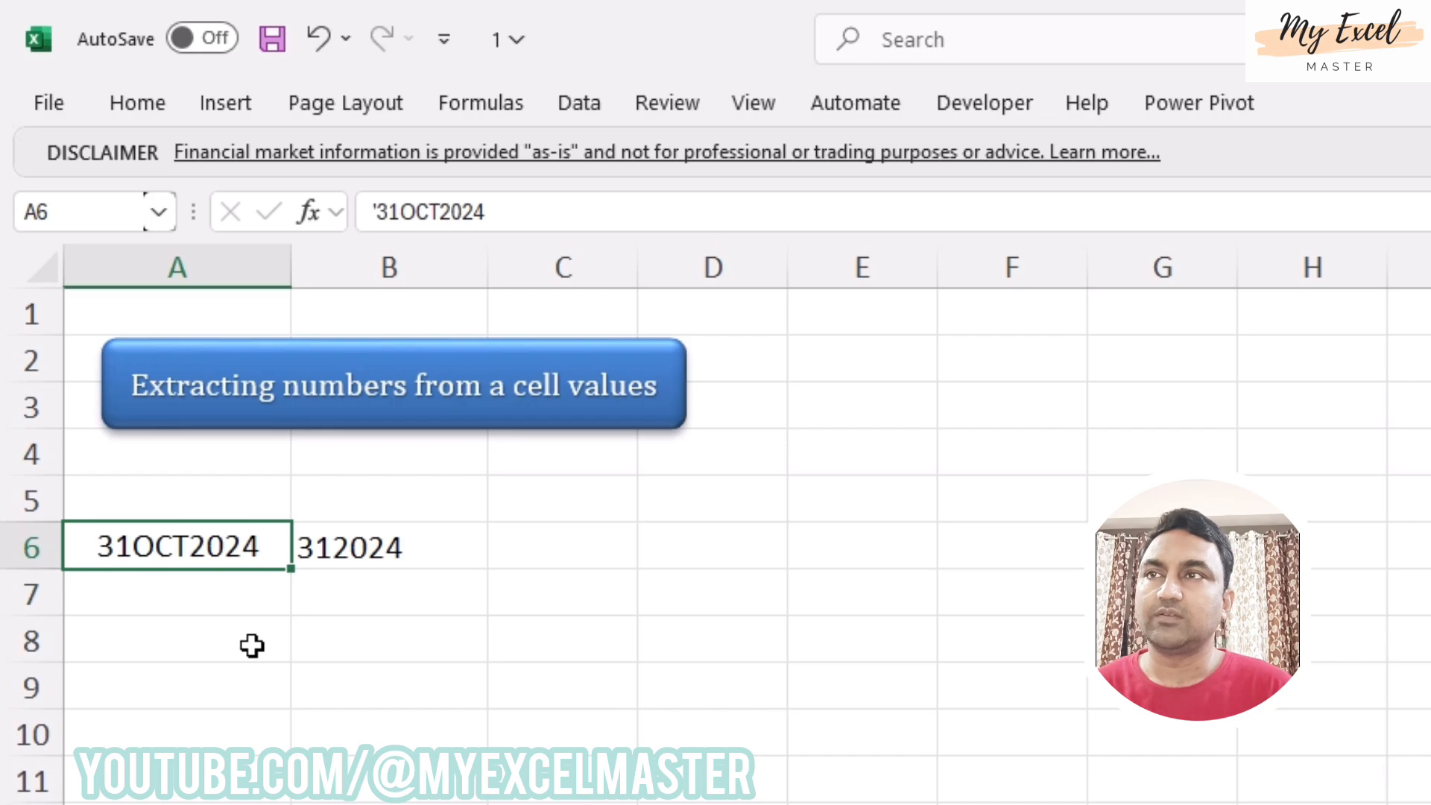
key("Down")
key("Up")
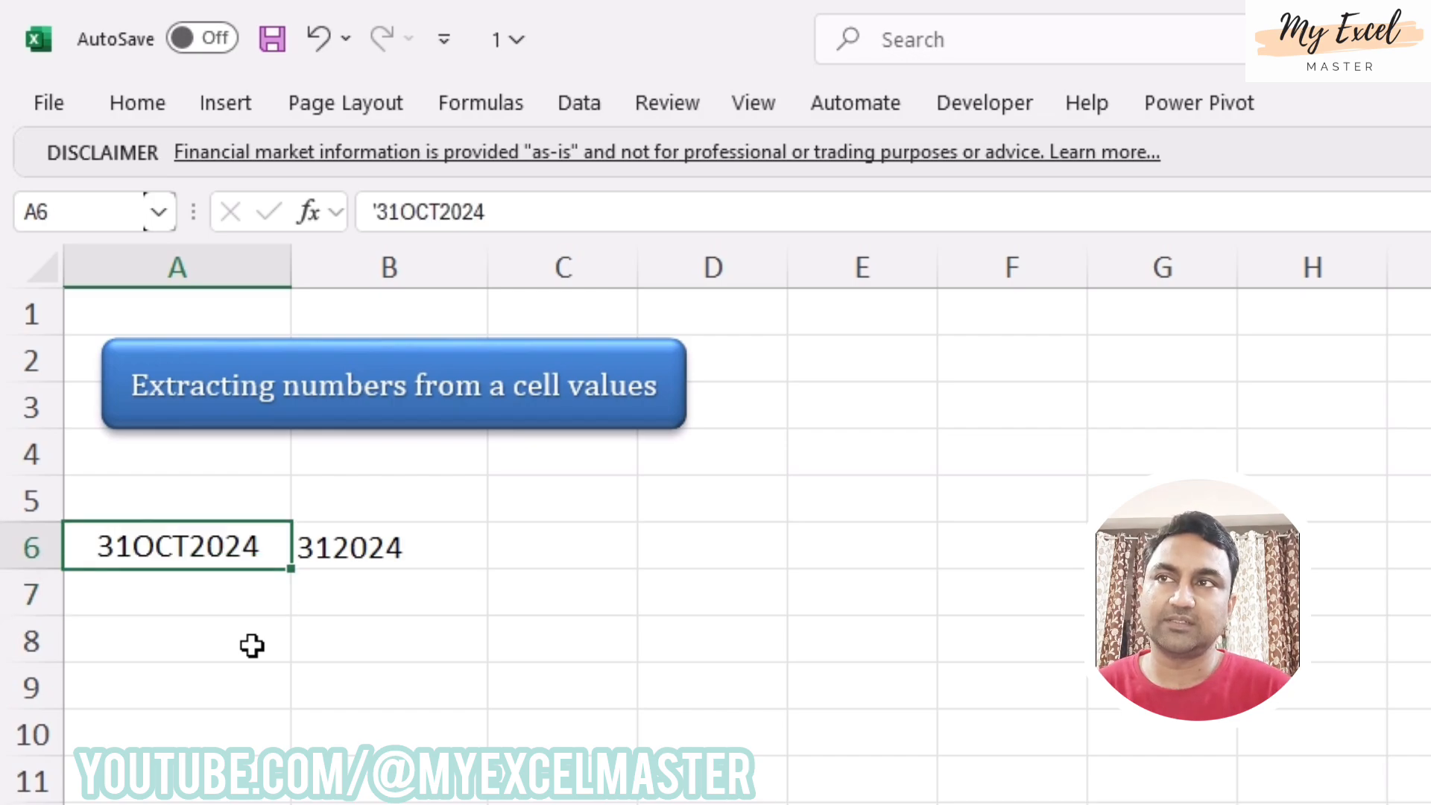
- Edit the text in cell A6 to read '31ABC24CD
double_click(152, 547)
key("Left")
key("Left")
key("Left")
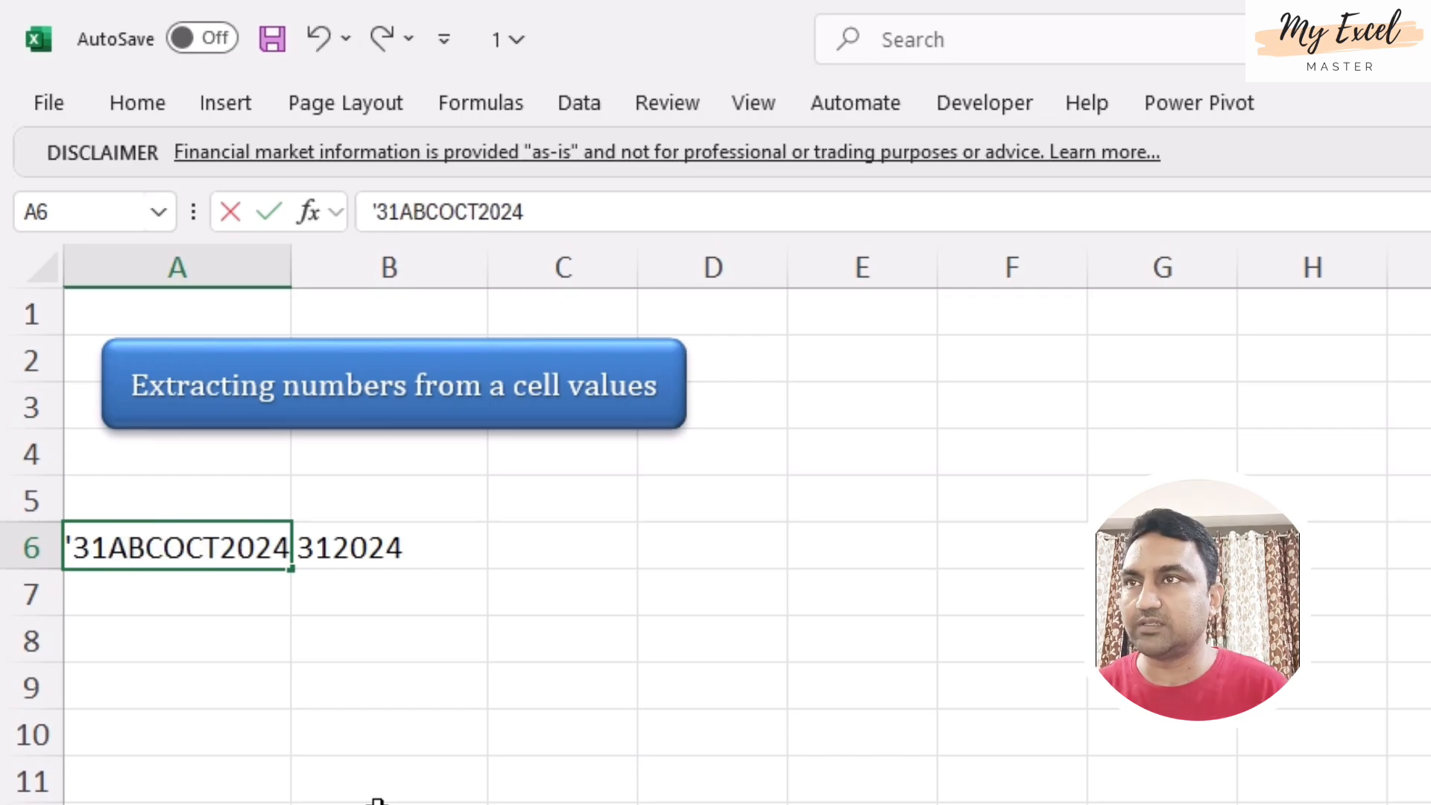
key("Delete")
key("Delete")
key("Delete")
key("Delete")
key("Delete")
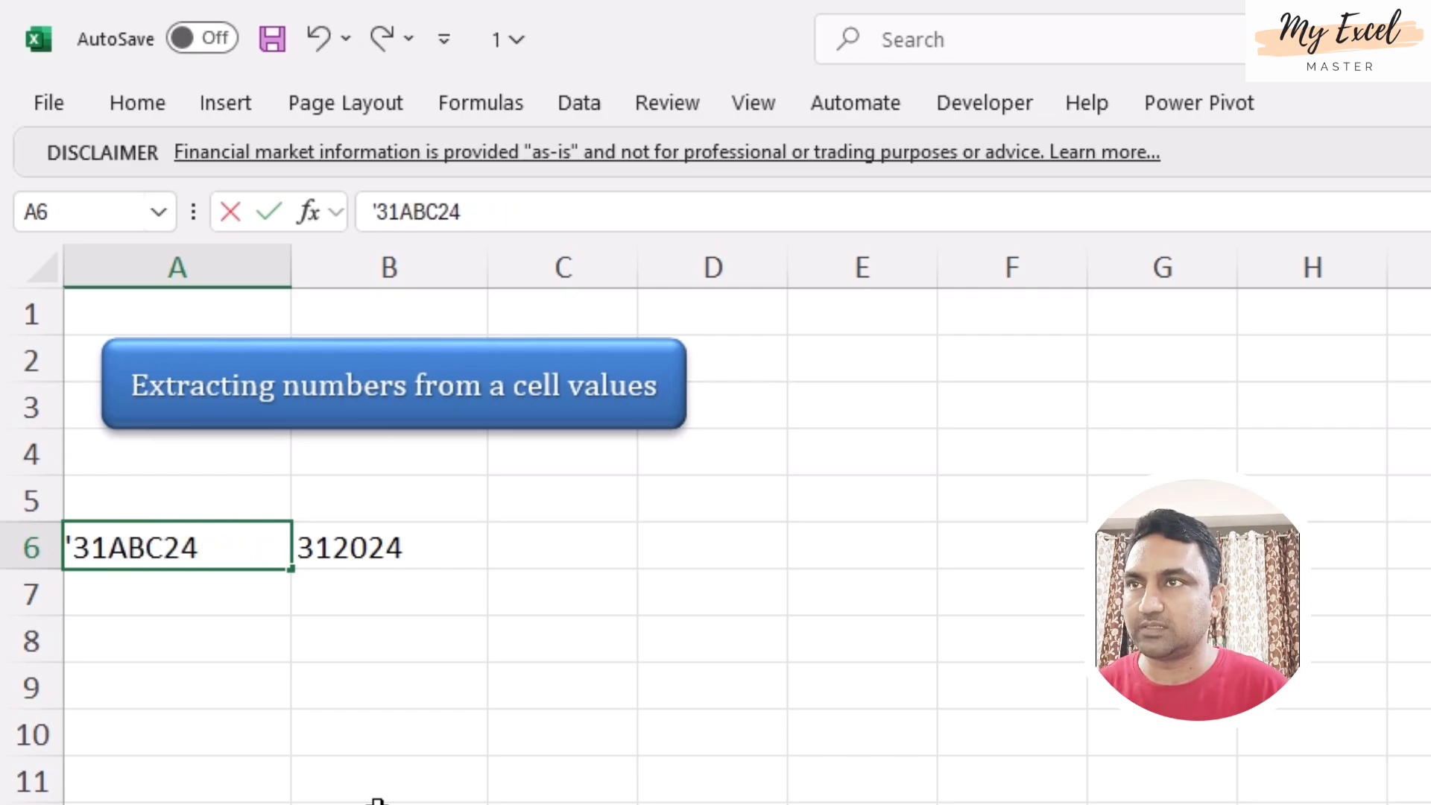
type("CD")
key("ctrl+Return")
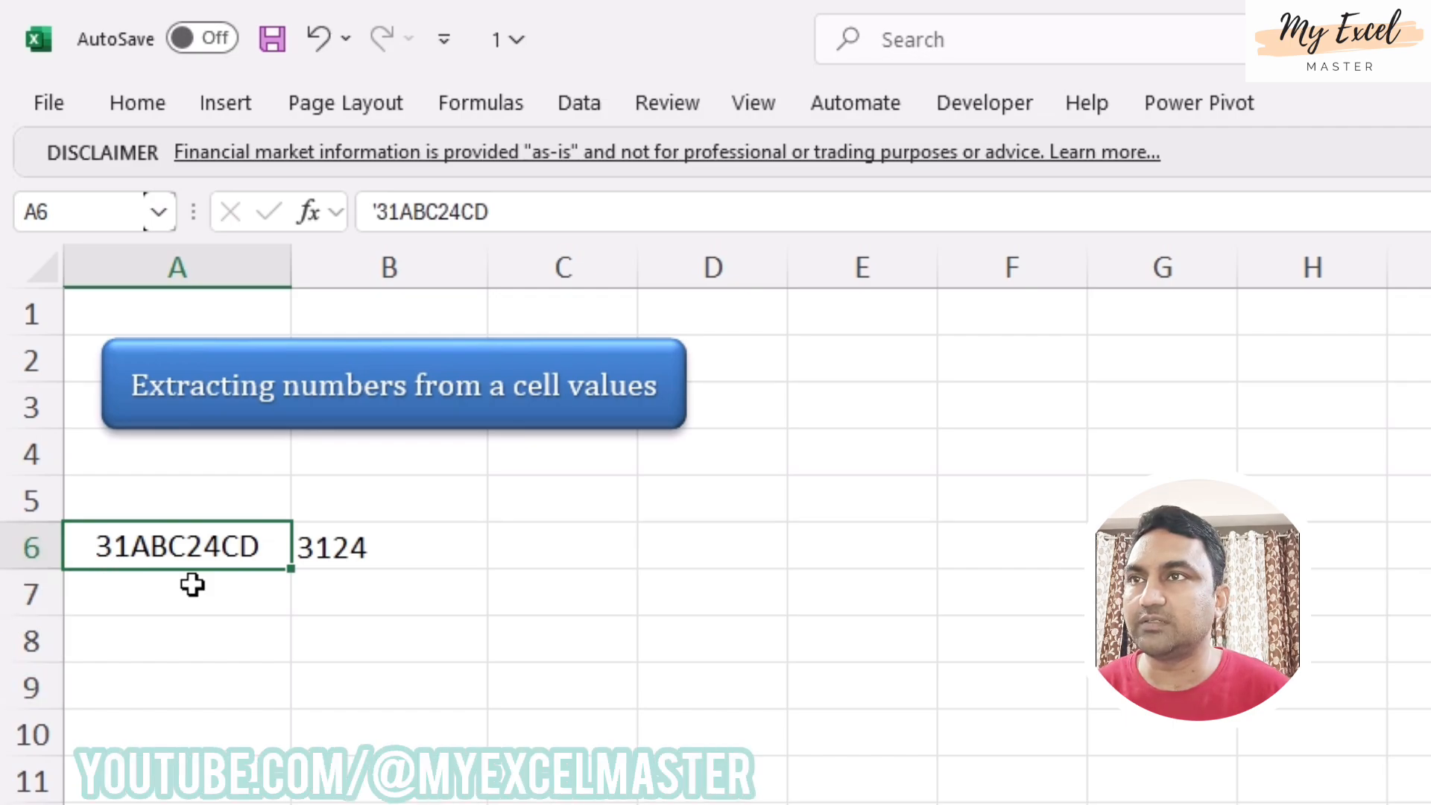
- Review the SEQUENCE function in B6's formula, including its rows argument and the LEN(A6) columns argument
left_click(372, 550)
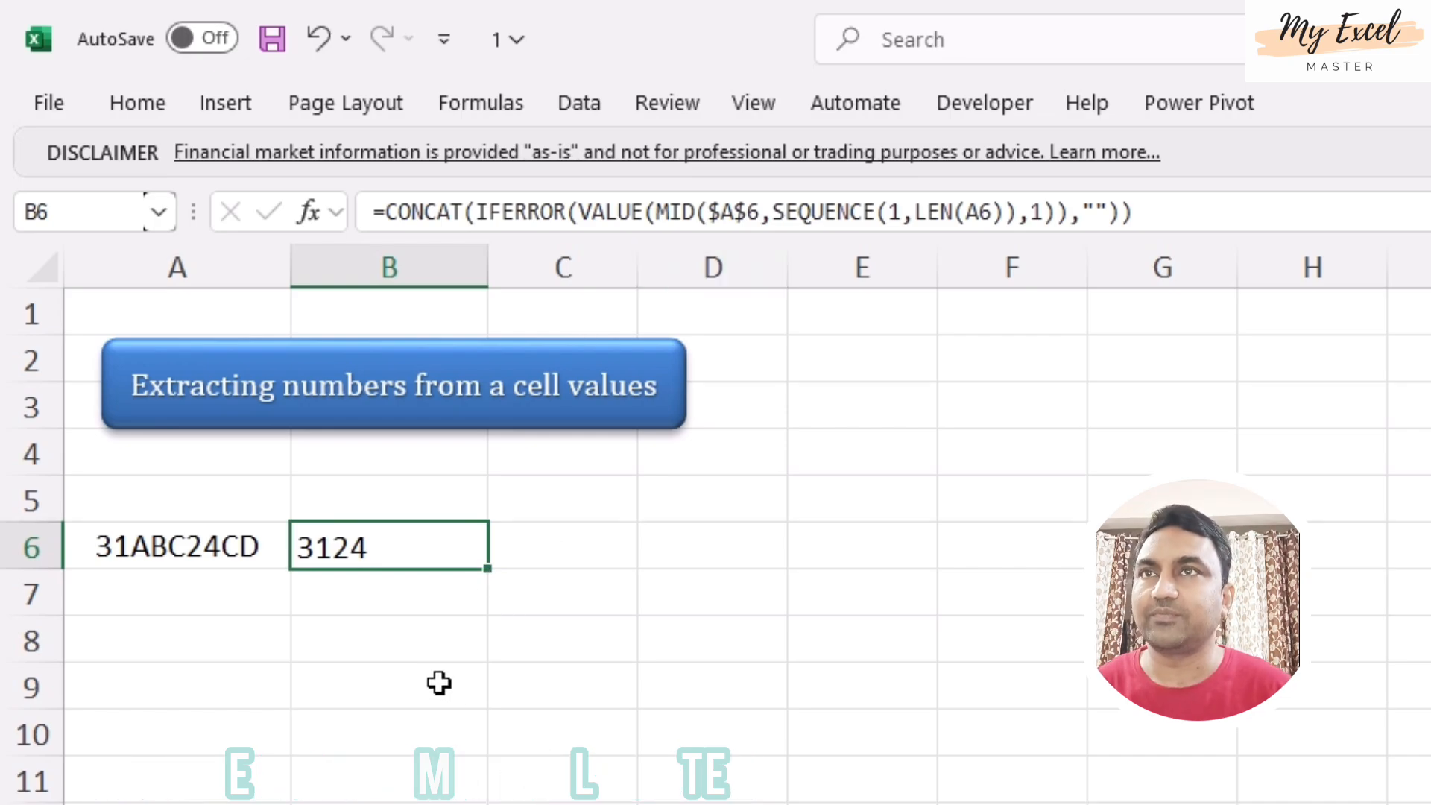
left_click(772, 216)
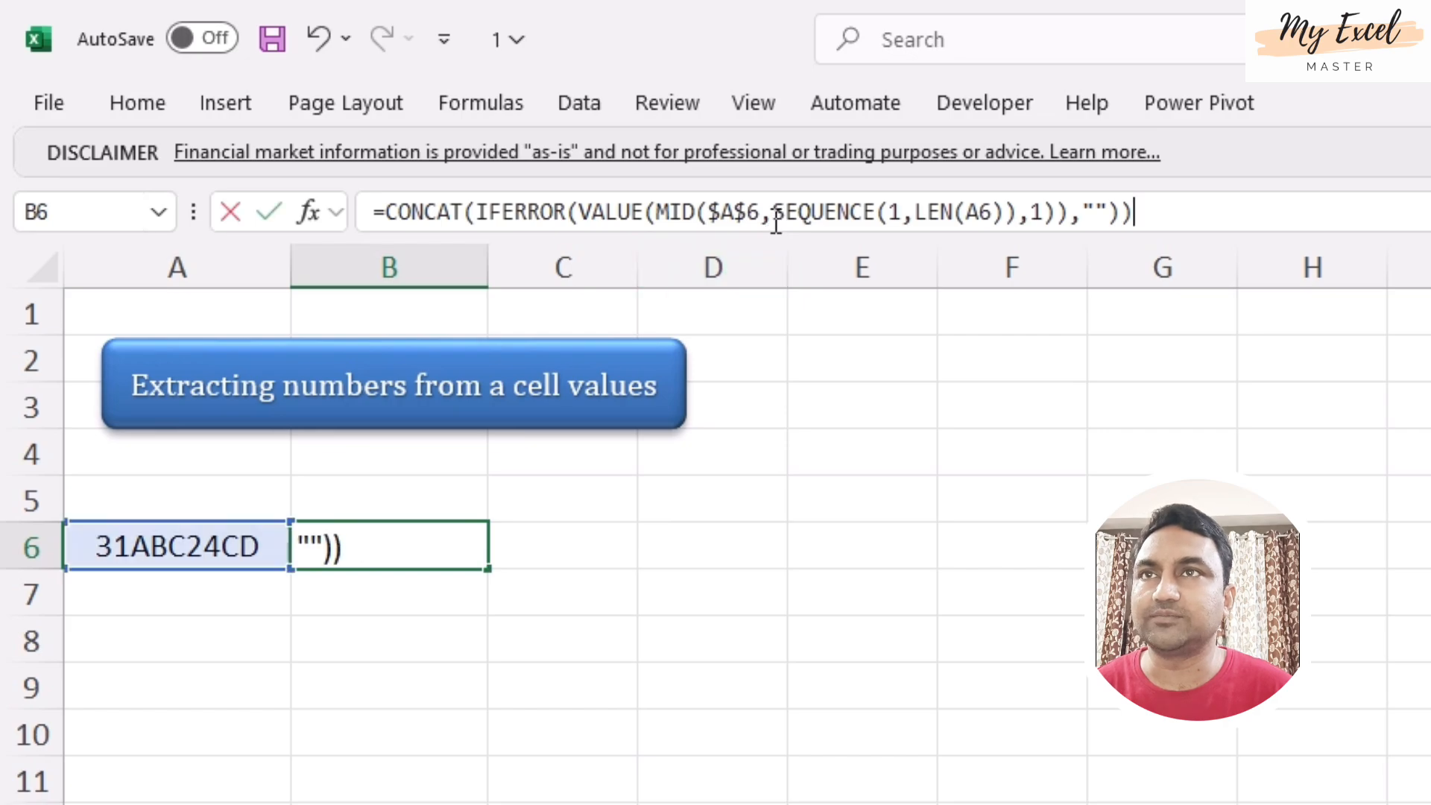
left_click_drag(773, 216, 870, 216)
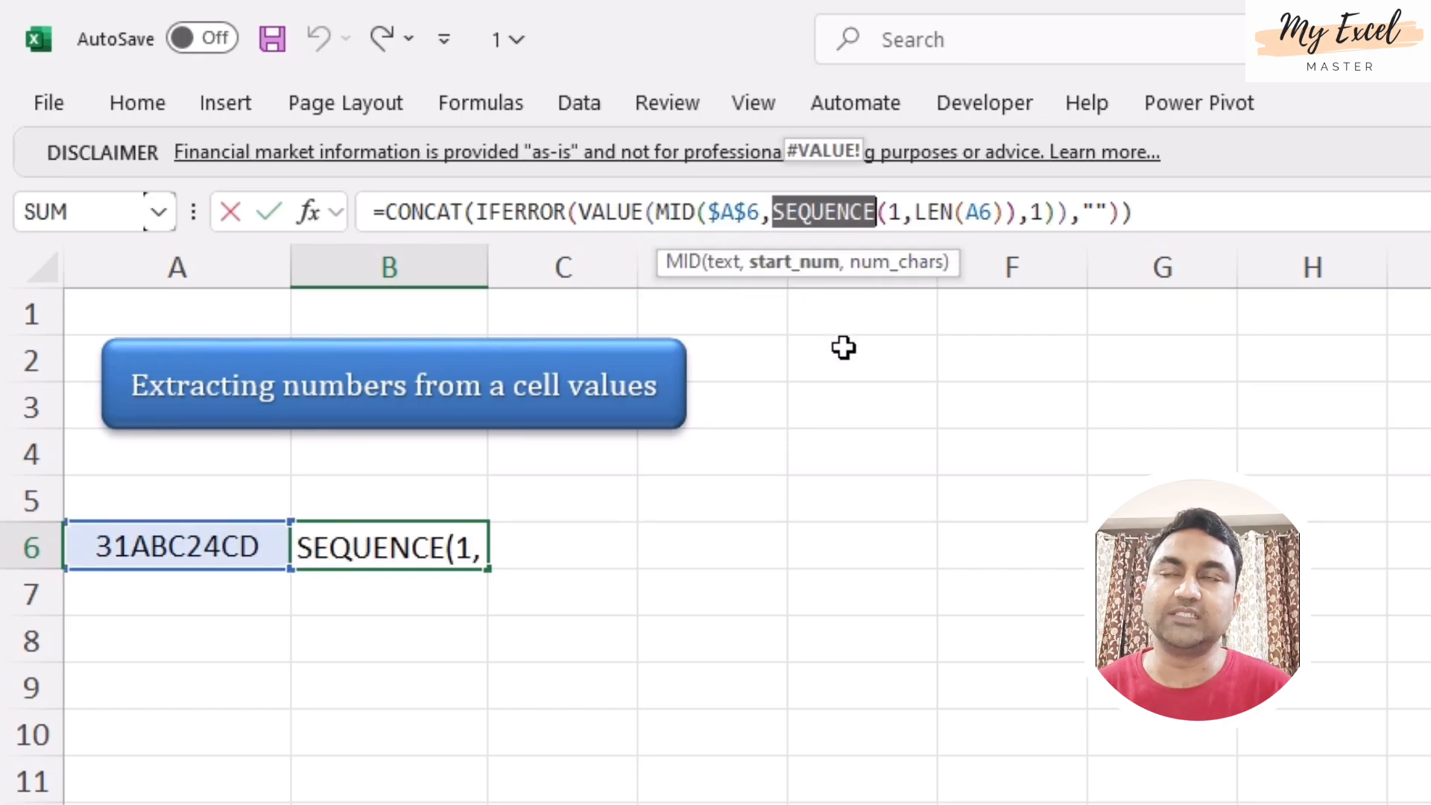
left_click(897, 203)
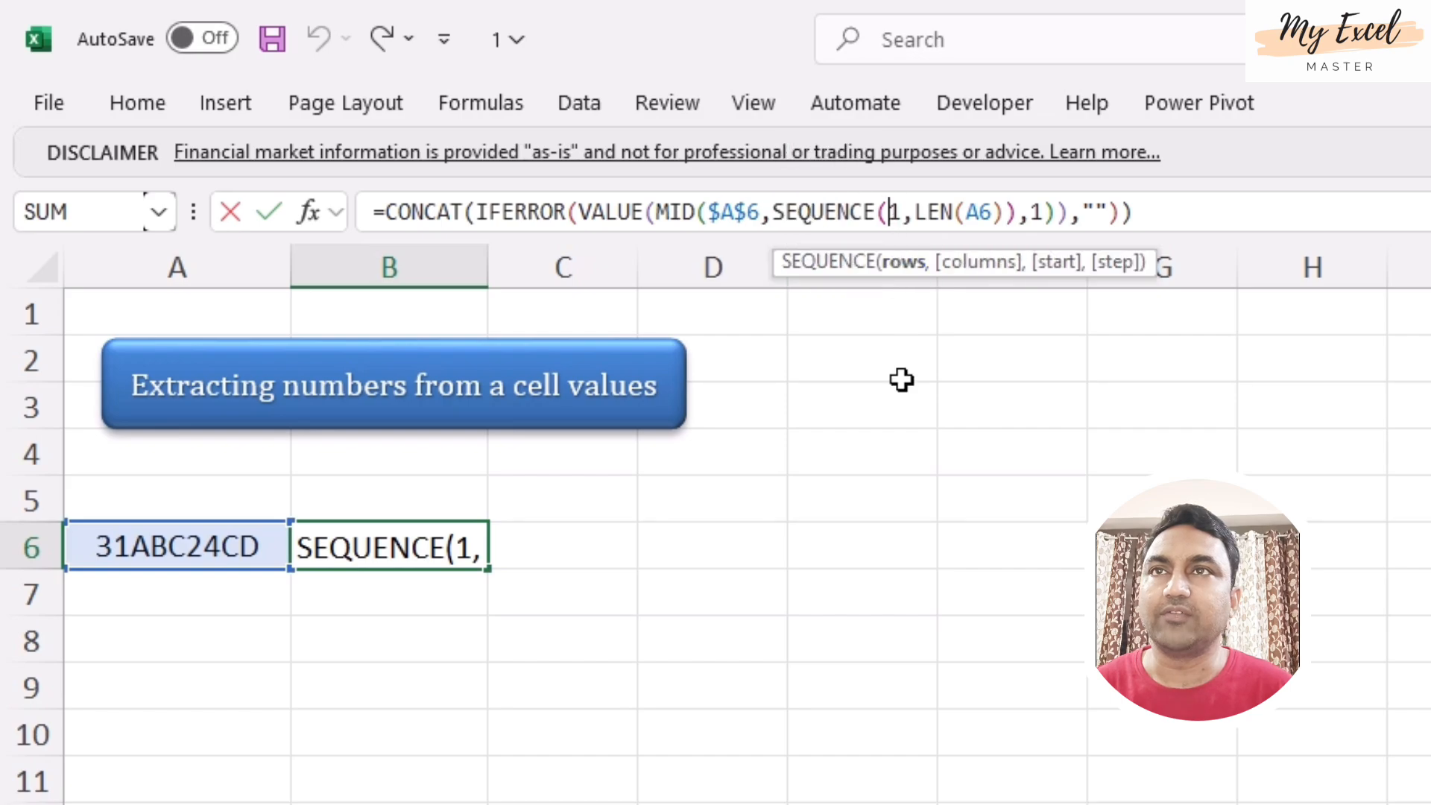
left_click(918, 211)
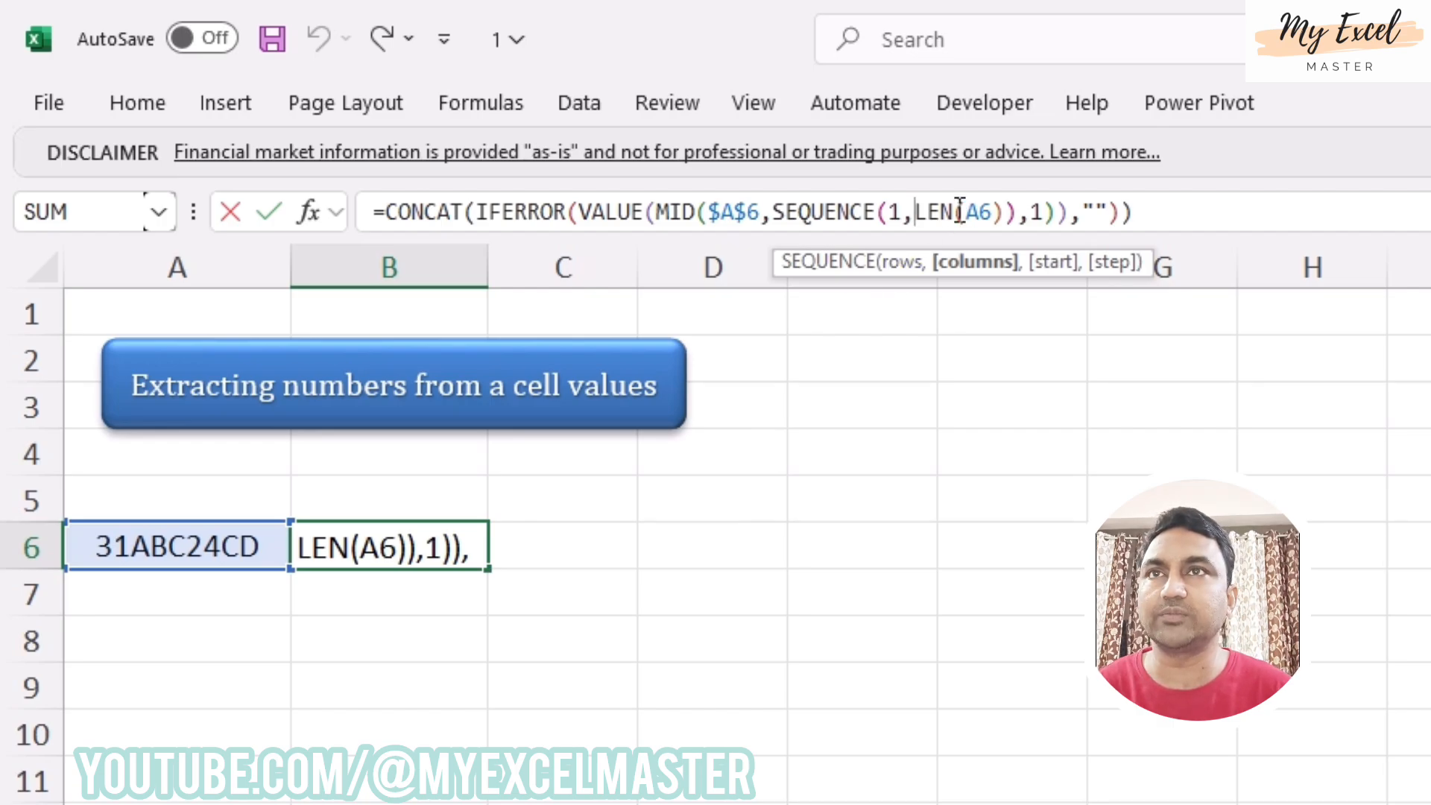
left_click_drag(919, 211, 1007, 212)
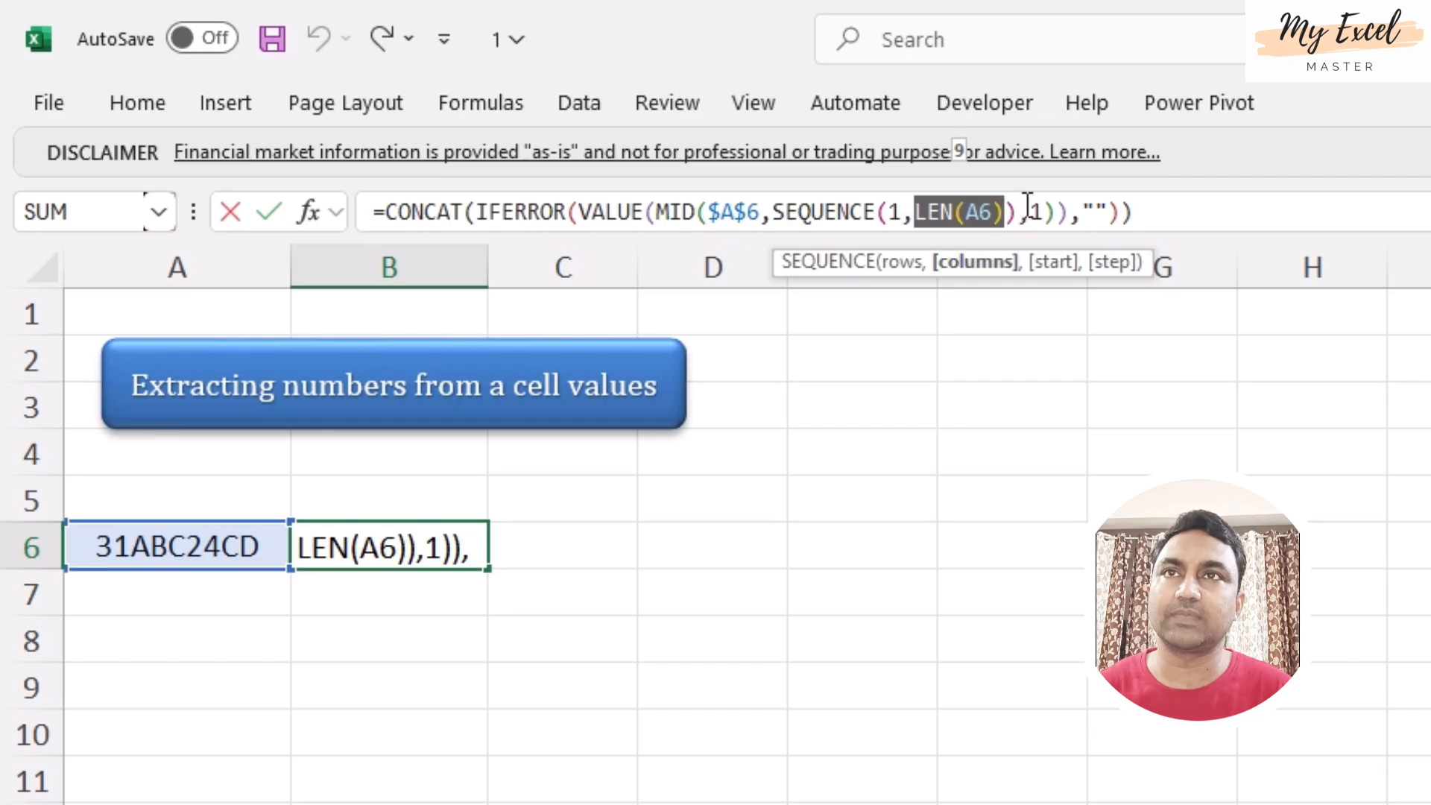
- Review the MID, VALUE and IFERROR parts of B6's formula, including the empty-string error value, and leave the formula as it is
left_click(1029, 211)
left_click(656, 211)
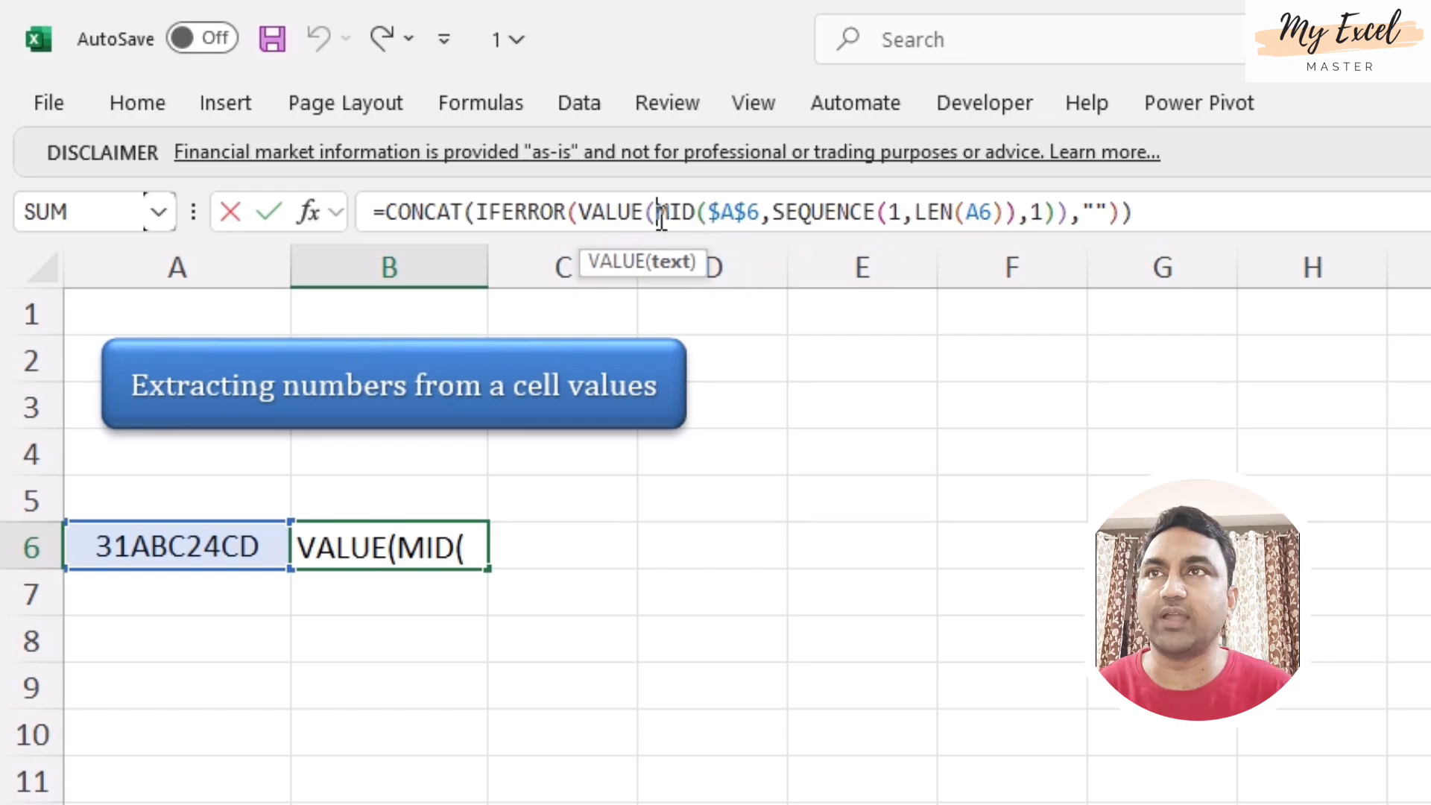
left_click_drag(581, 212, 643, 213)
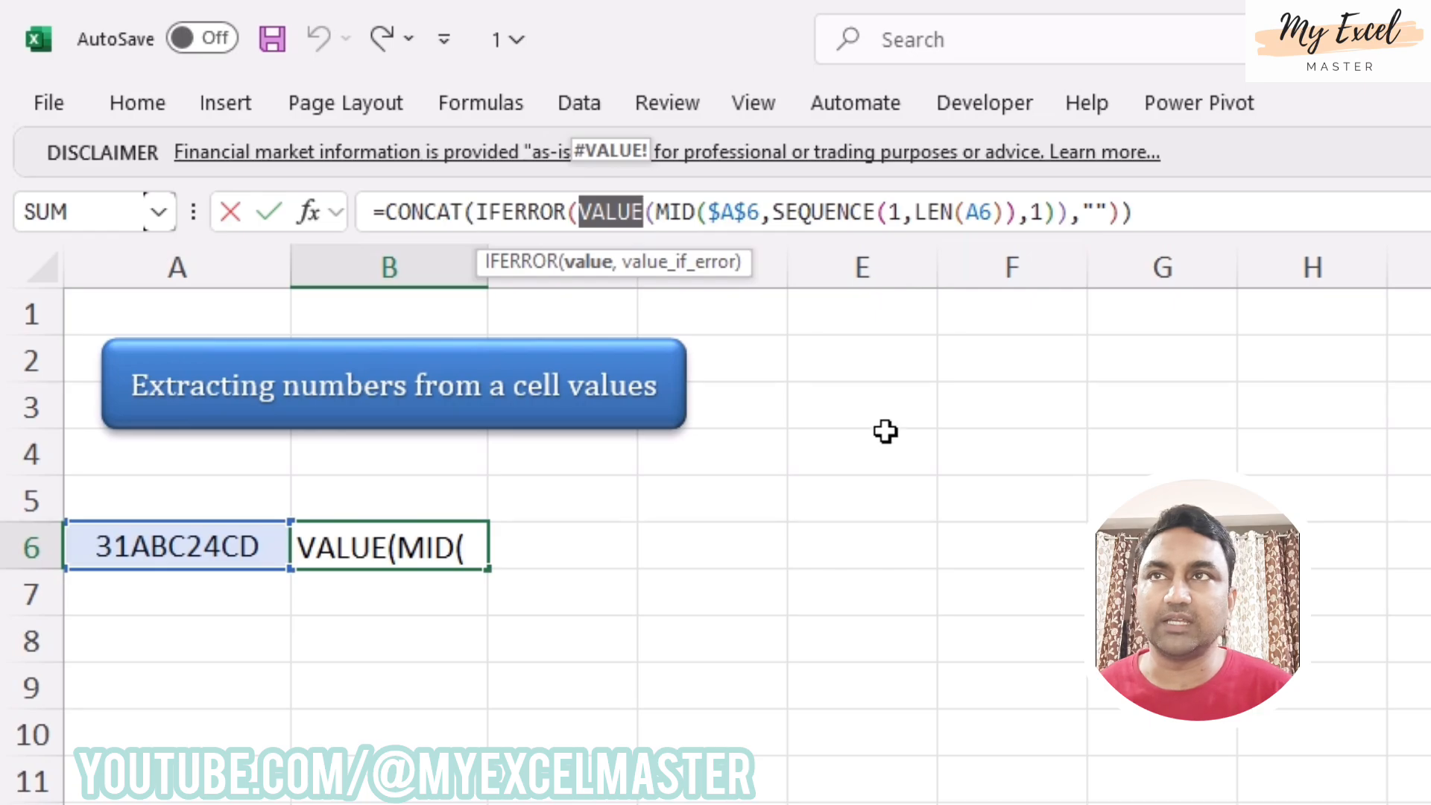
left_click(518, 214)
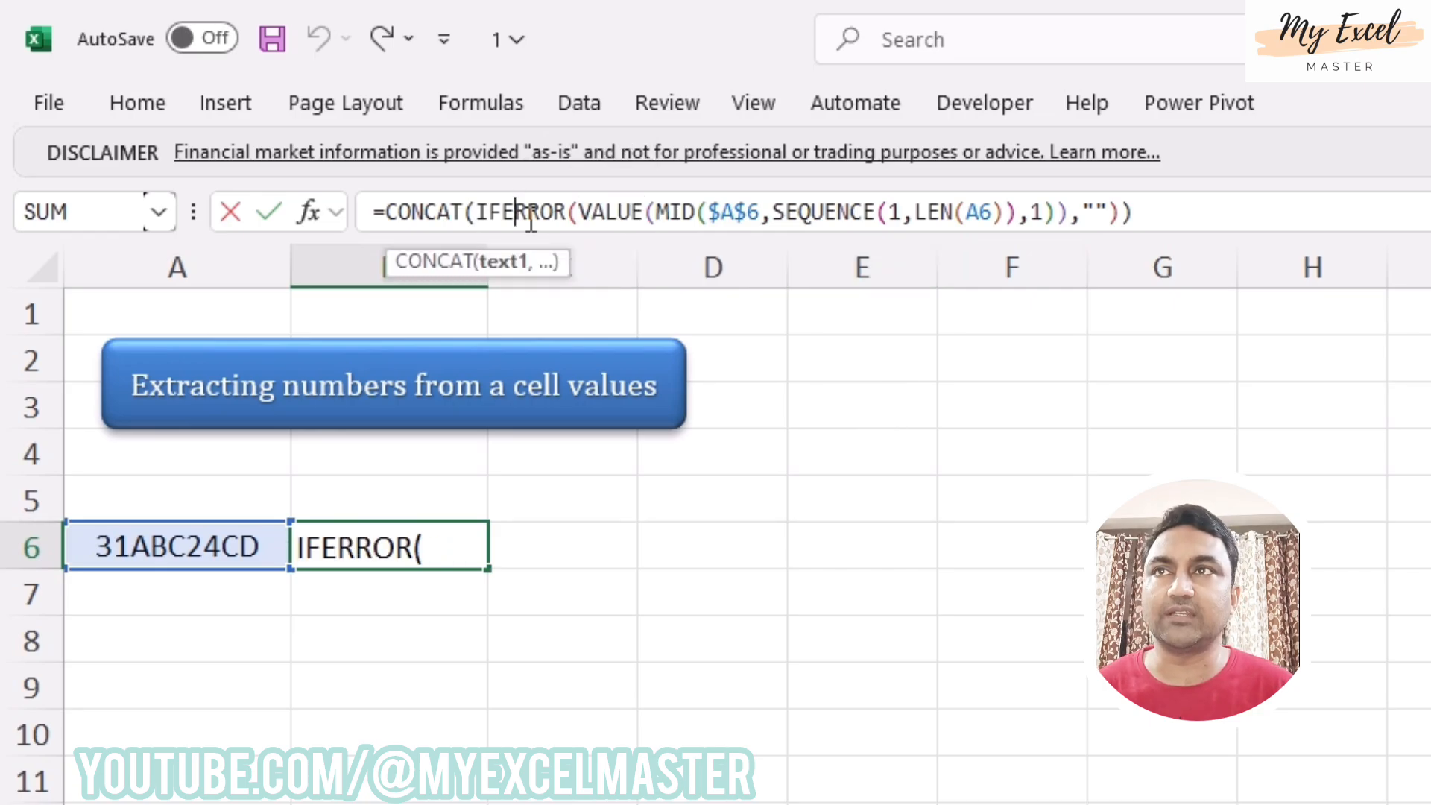
left_click(1094, 214)
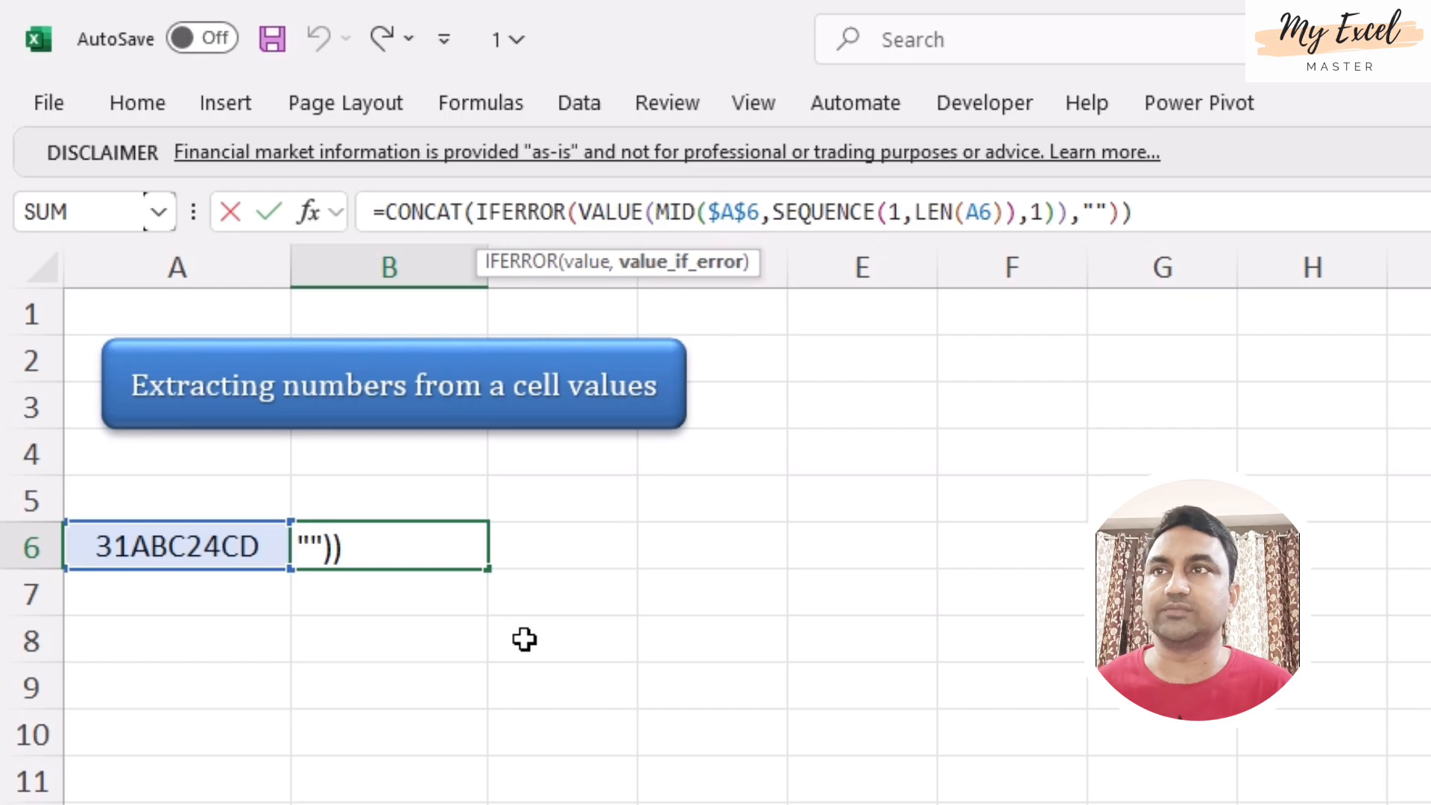
key("ctrl+Return")
left_click(205, 643)
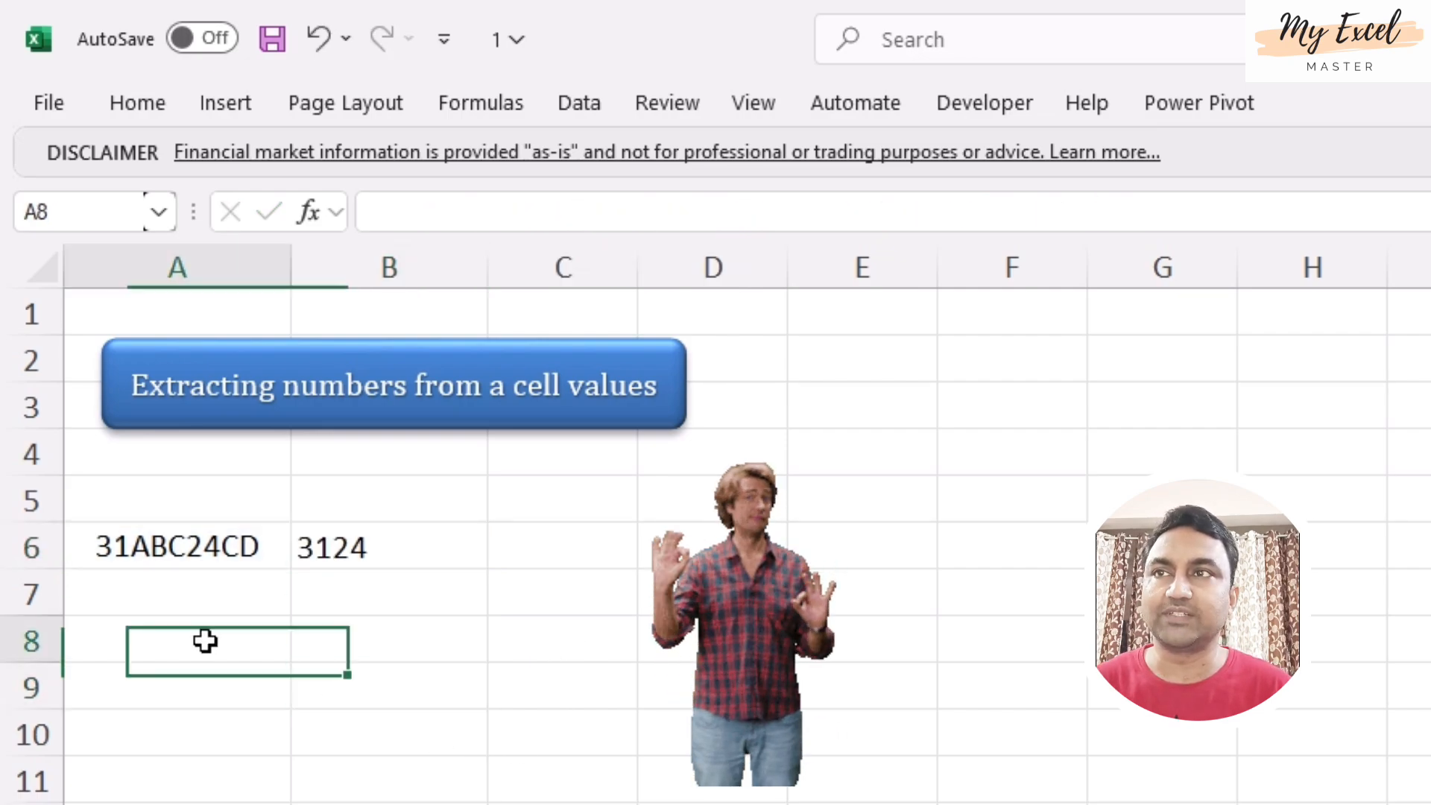